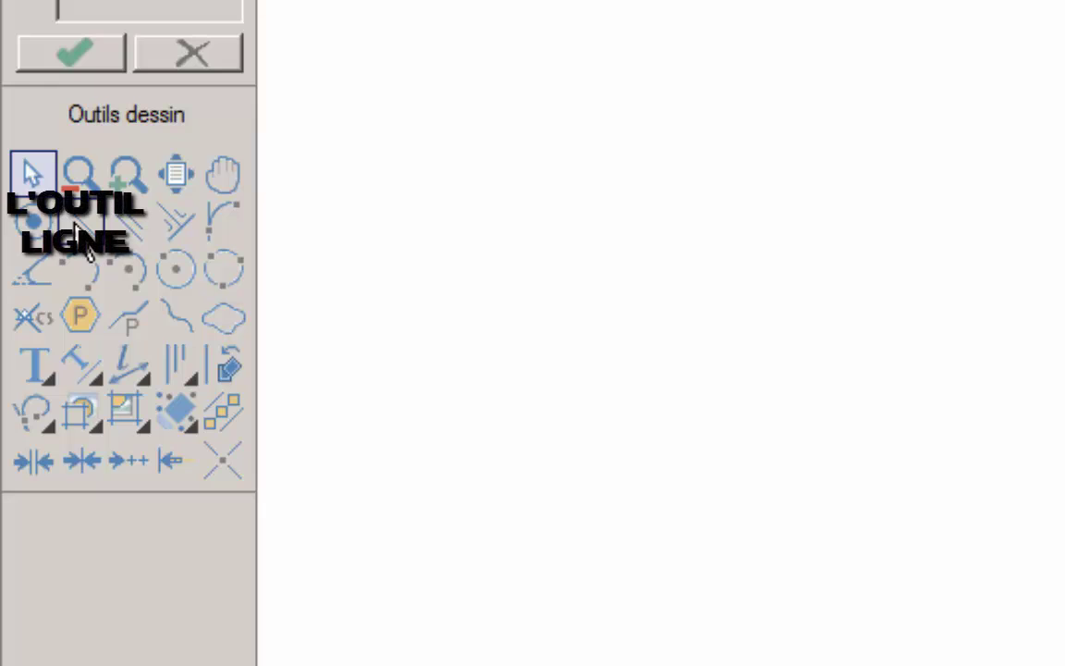
Step: Draw a line about 25 m long from about X 19.7, Y 59.6 to X 43.4, Y 51.2
{"action": "left_click", "coordinate": [79, 222]}
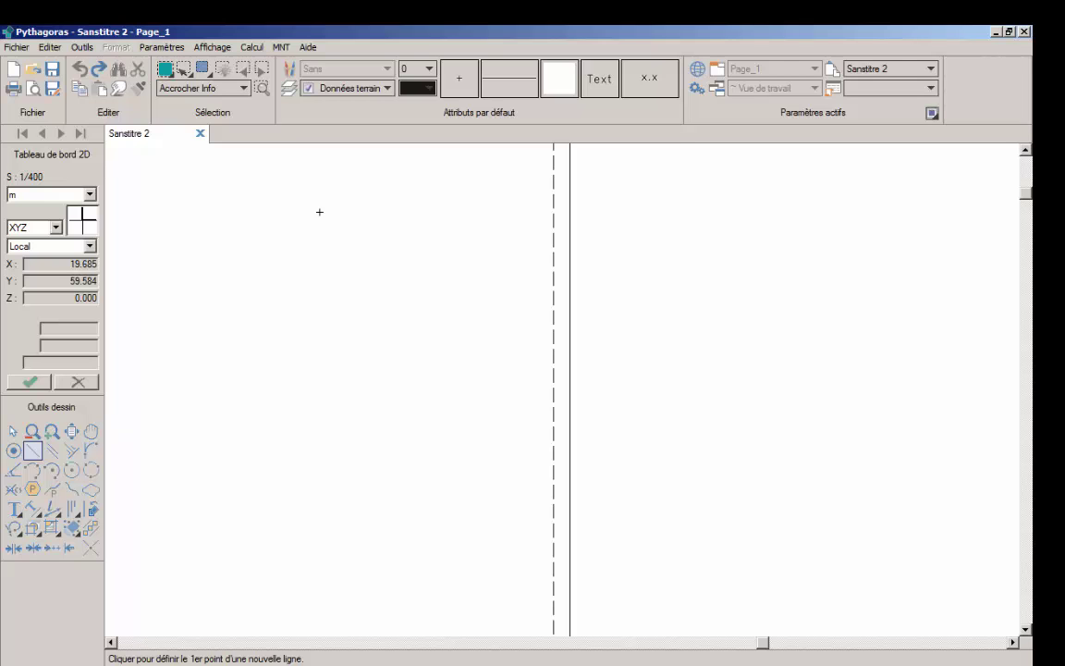
{"action": "left_click", "coordinate": [320, 212]}
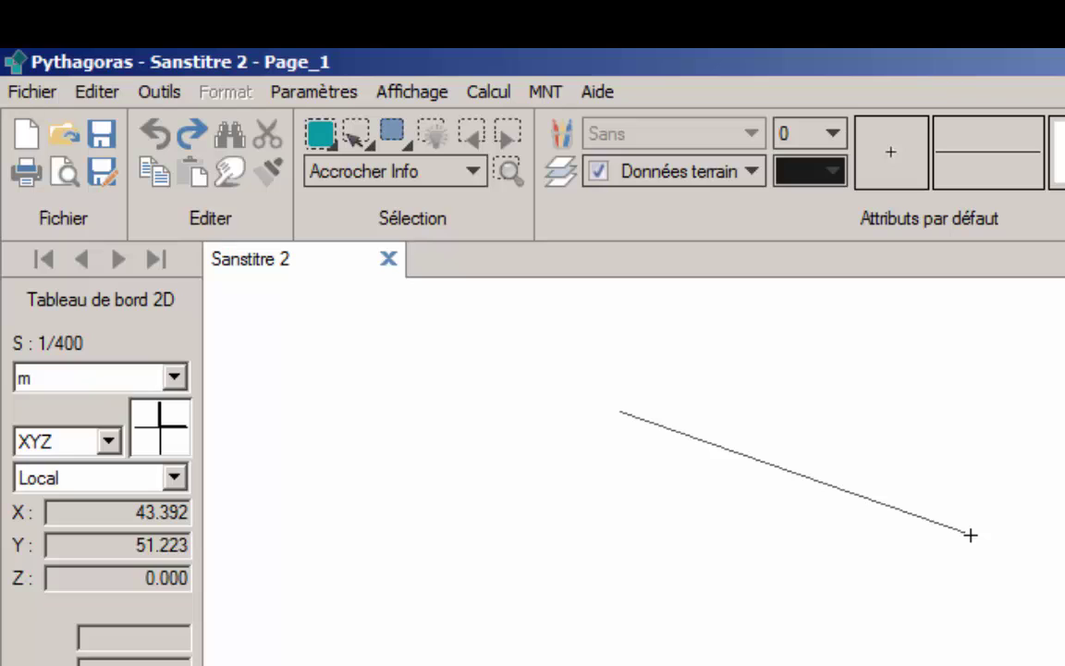
{"action": "left_click", "coordinate": [969, 534]}
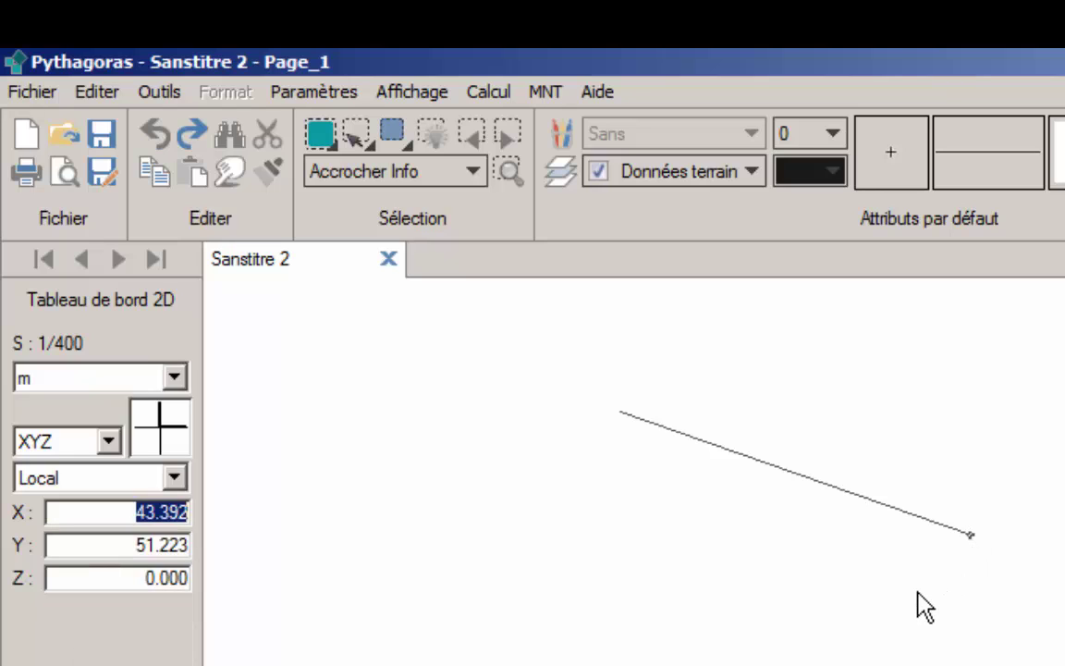
{"action": "key", "text": "Return"}
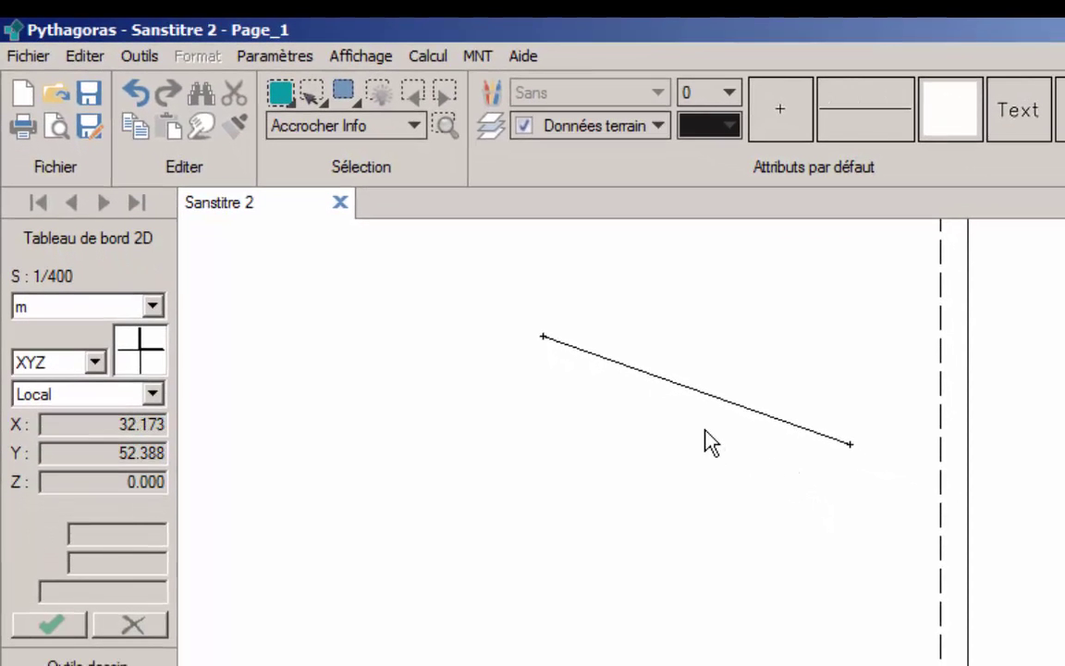
Step: Delete only the line while keeping its end points, and undo the deletion
{"action": "mouse_move", "coordinate": [680, 386]}
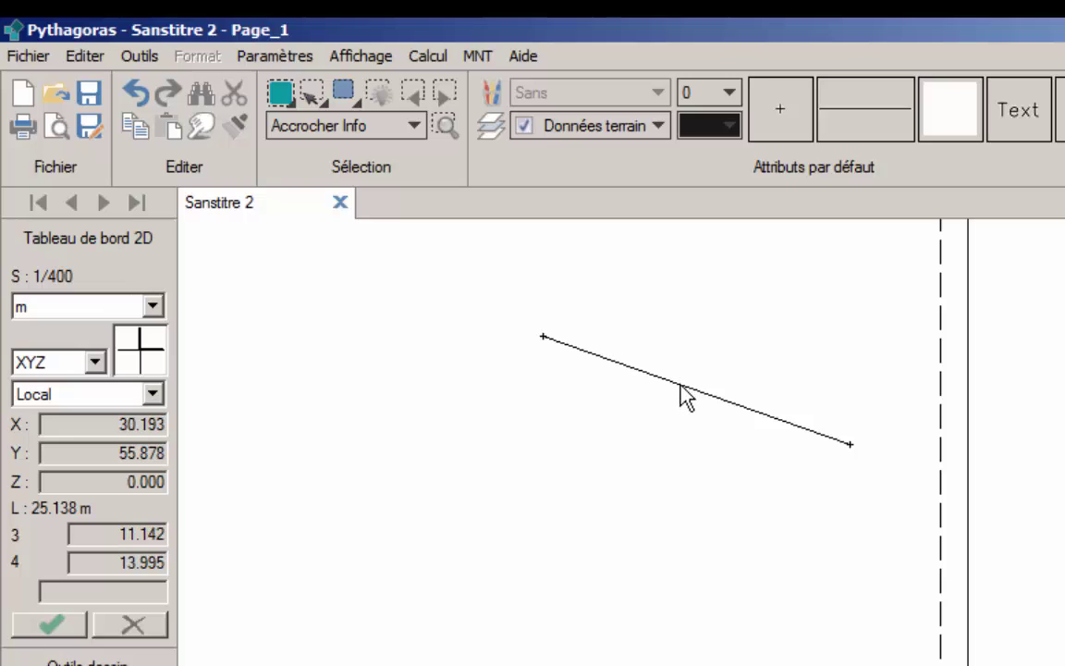
{"action": "left_click", "coordinate": [681, 384]}
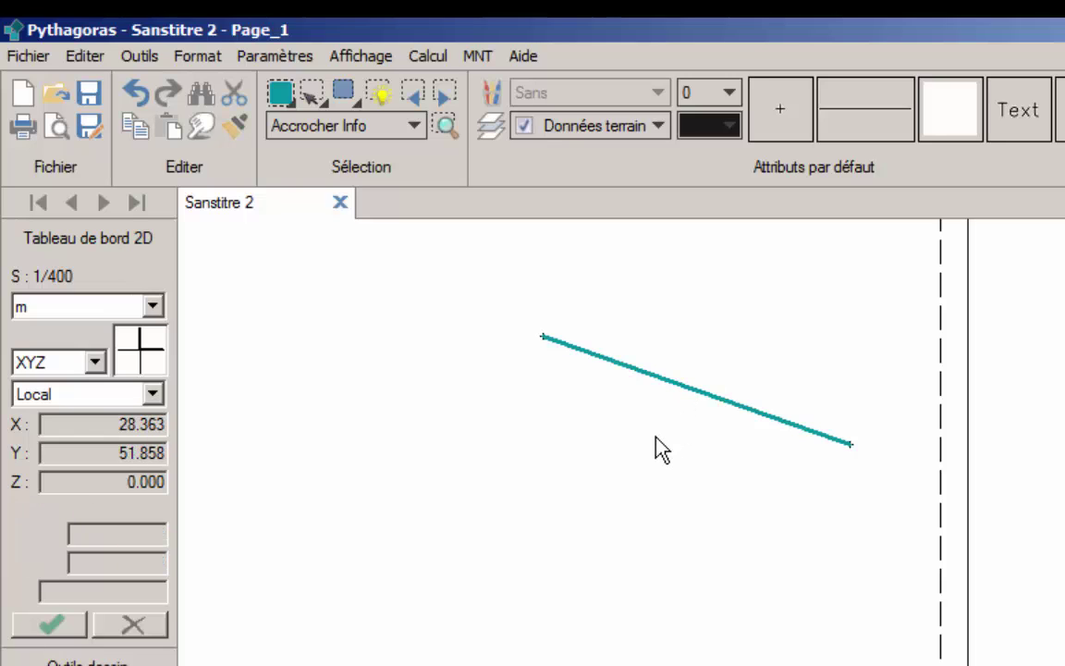
{"action": "key", "text": "Delete"}
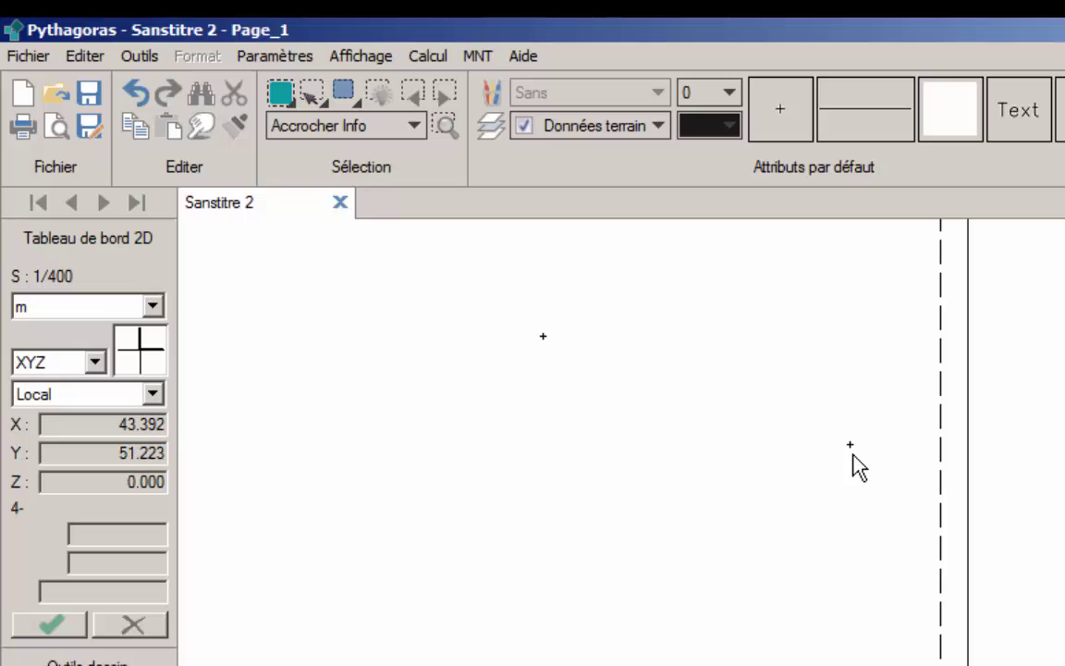
{"action": "left_click", "coordinate": [134, 94]}
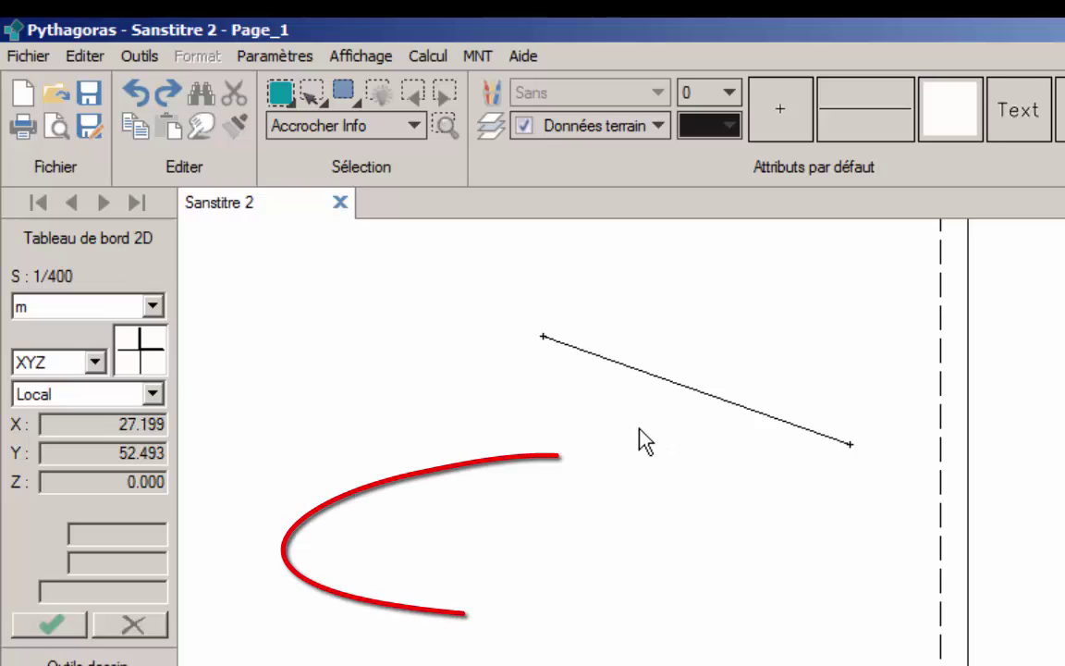
Step: Delete the line together with both of its end points, and undo the deletion
{"action": "left_click", "coordinate": [672, 393]}
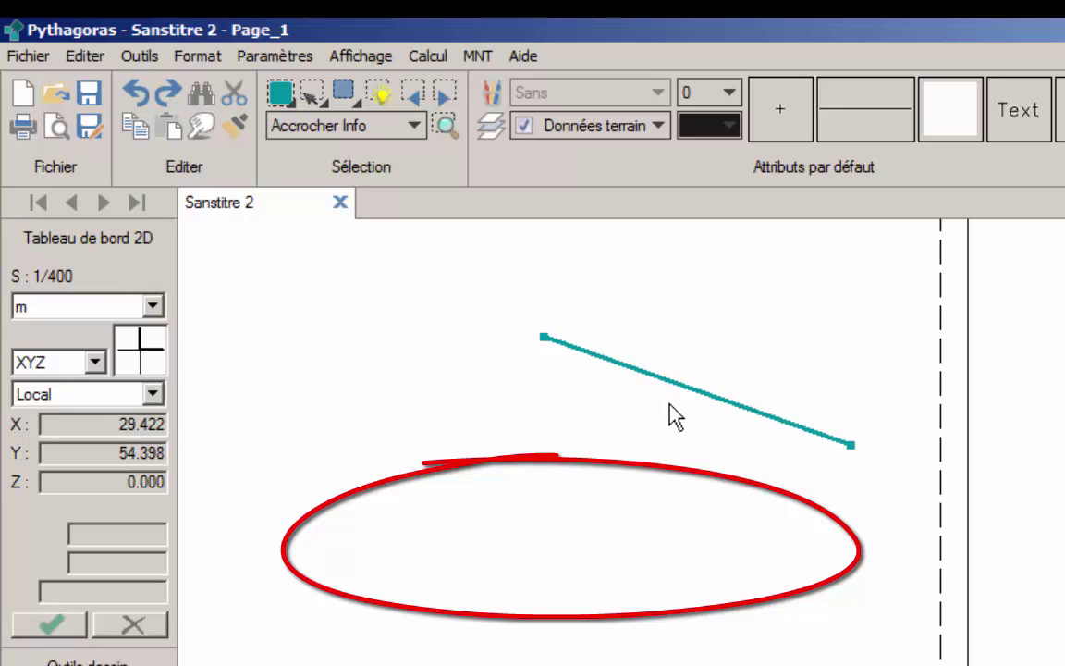
{"action": "key", "text": "Delete"}
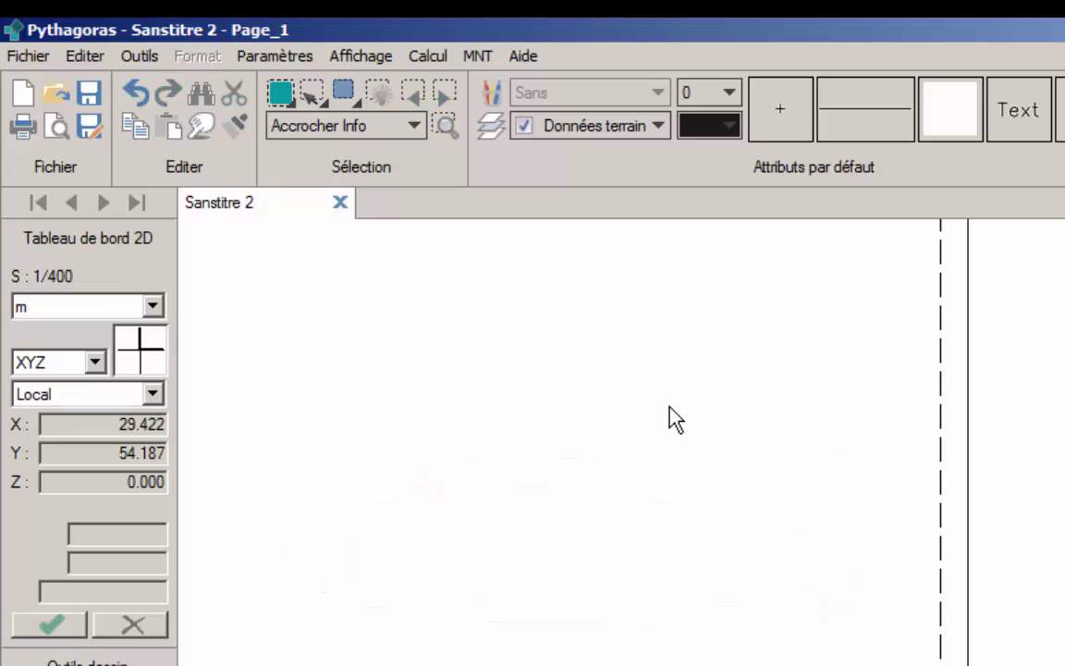
{"action": "left_click", "coordinate": [135, 93]}
{"action": "left_click", "coordinate": [539, 450]}
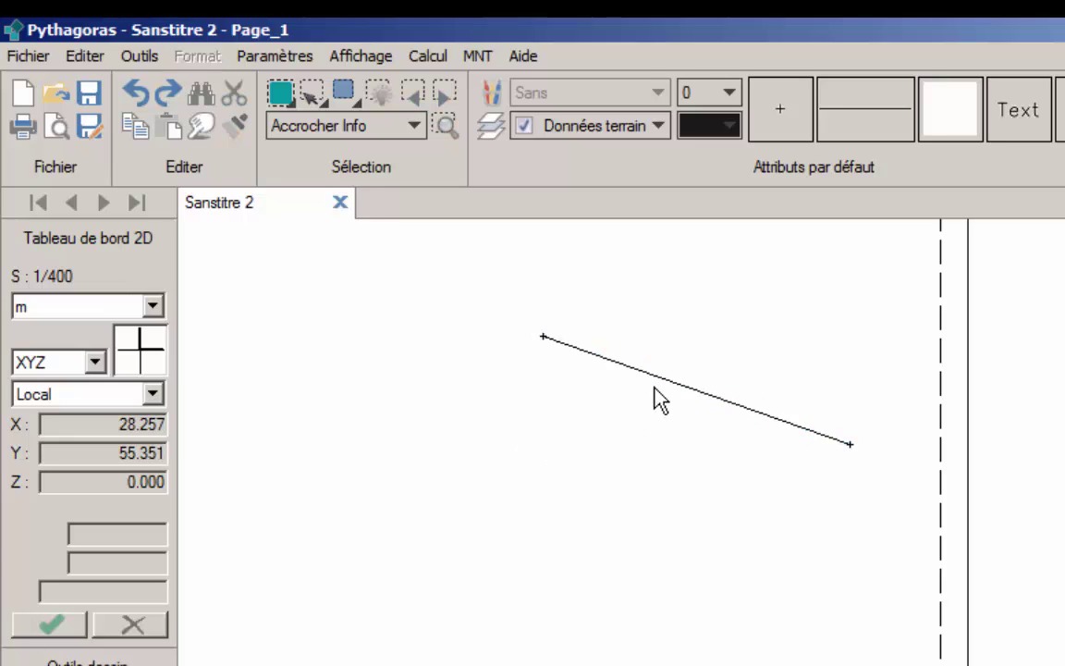
Step: Cycle through the line's information: height difference, bearing, slope percentage and length
{"action": "mouse_move", "coordinate": [655, 389]}
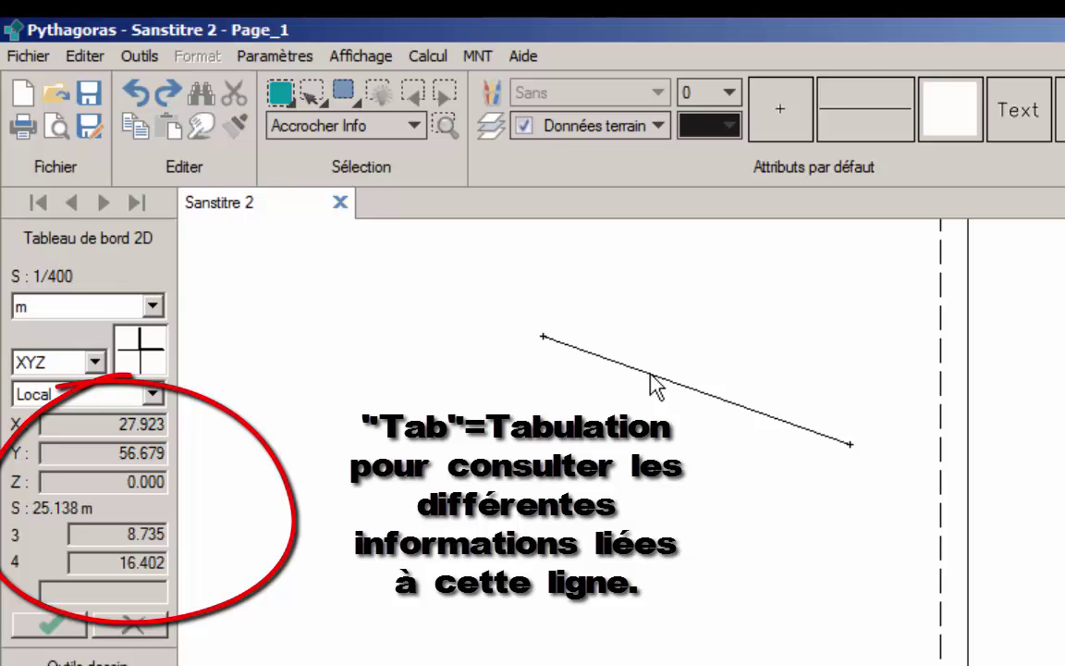
{"action": "key", "text": "Tab"}
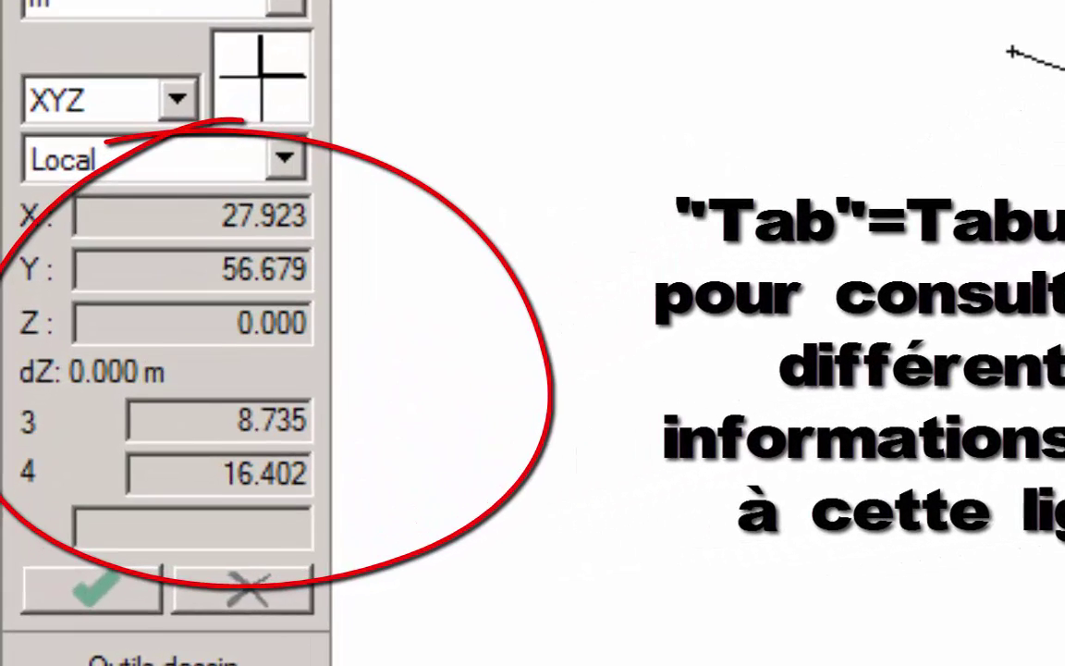
{"action": "key", "text": "Tab"}
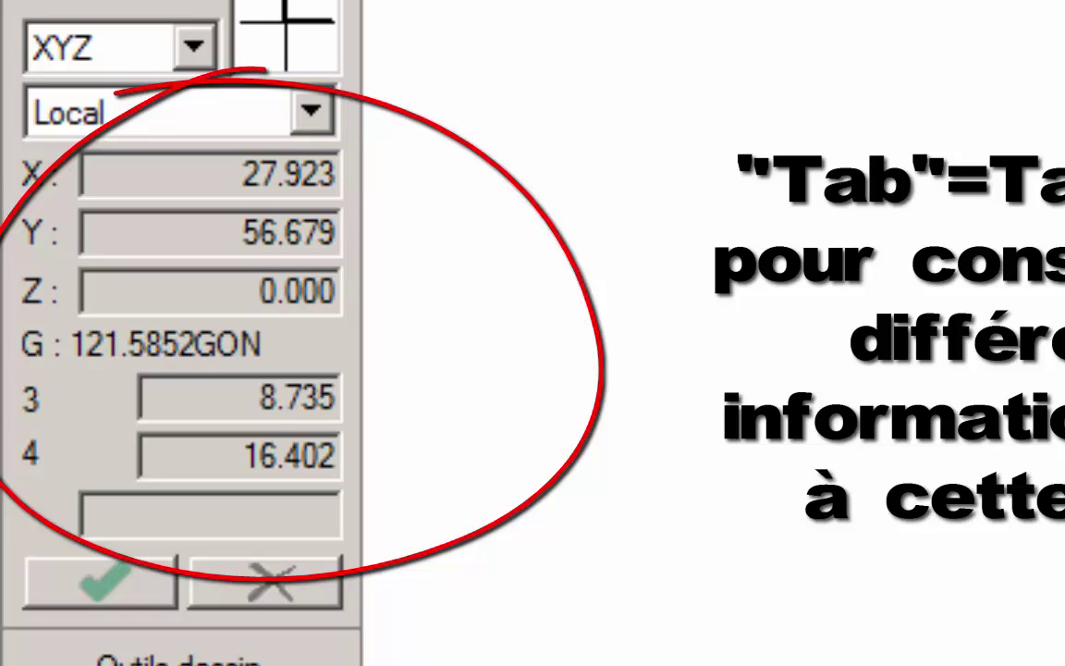
{"action": "key", "text": "Tab"}
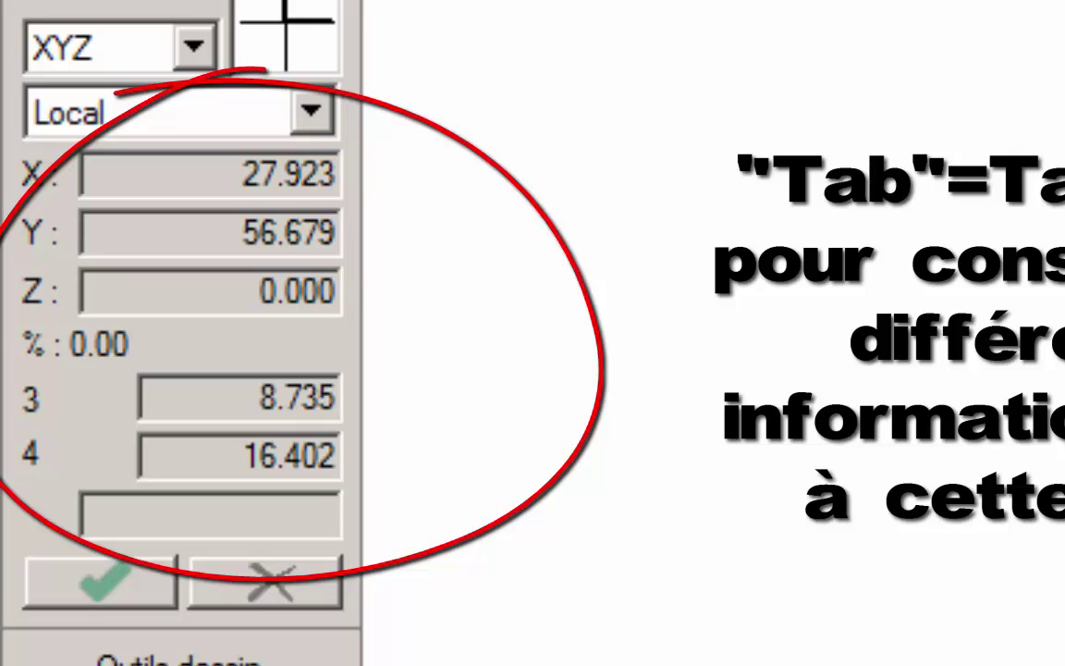
{"action": "key", "text": "Tab"}
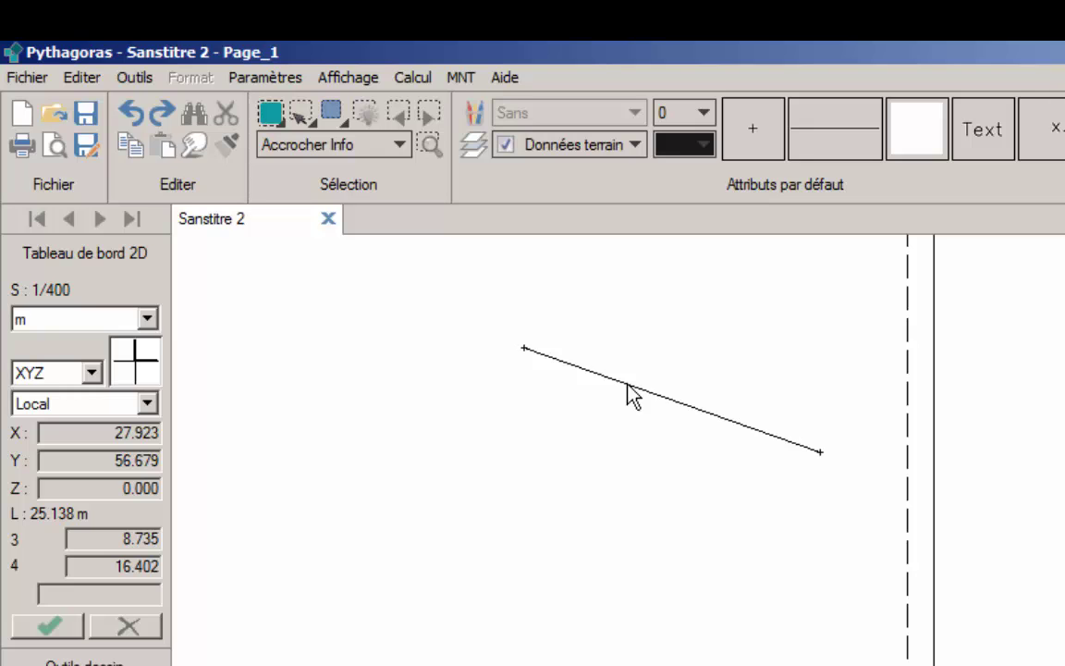
Step: Turn on the display of point numbers (Afficher matricule point) in the view's display options
{"action": "left_click", "coordinate": [348, 79]}
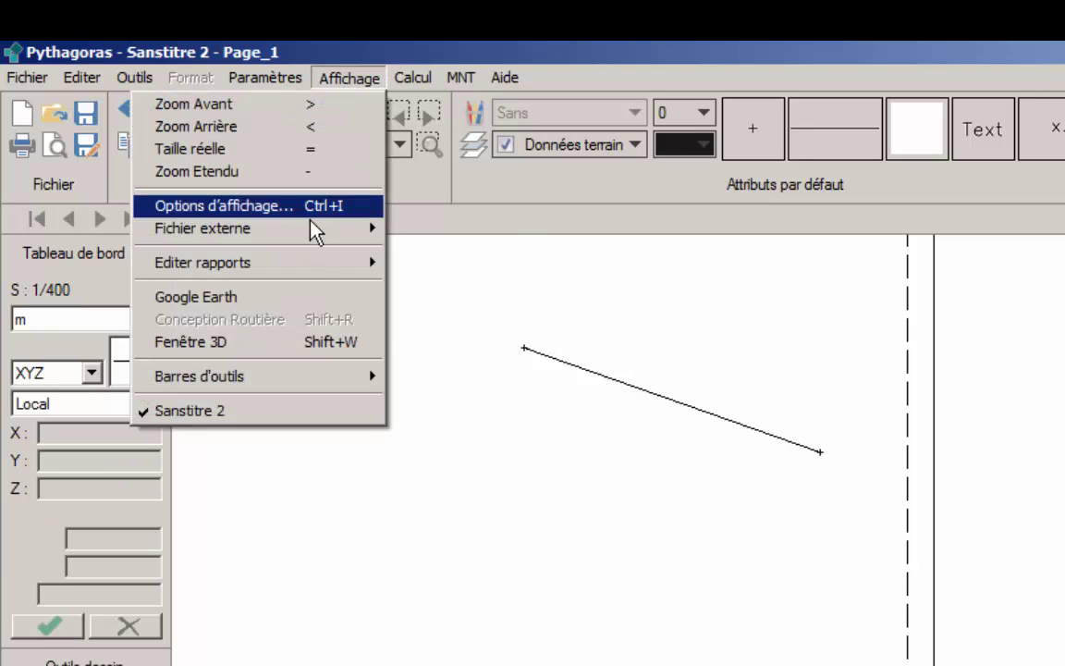
{"action": "left_click", "coordinate": [270, 207]}
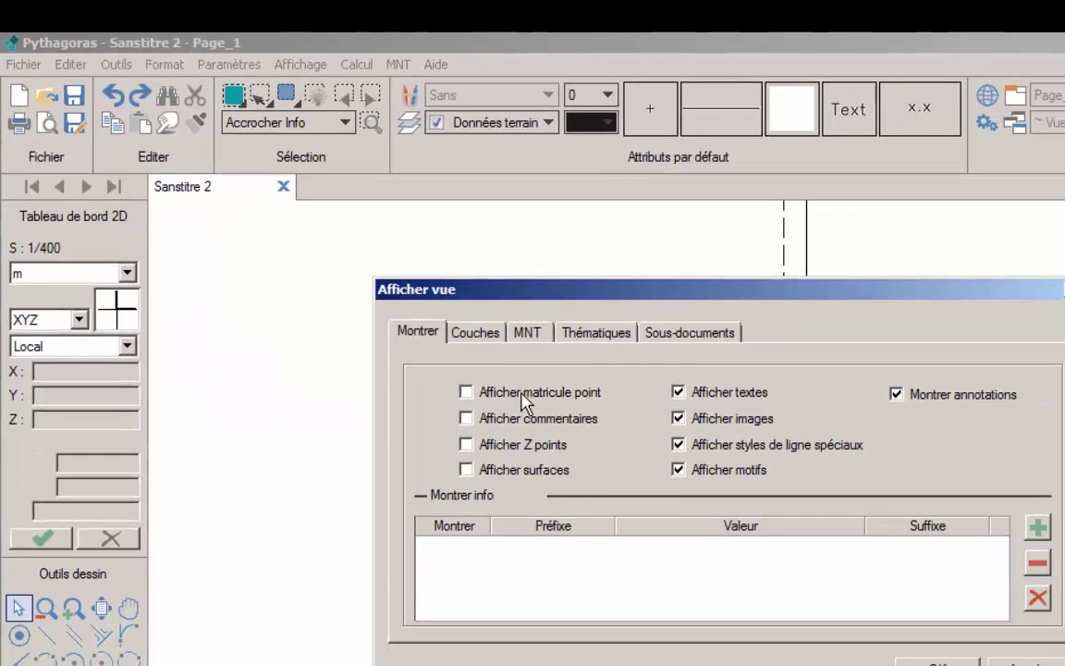
{"action": "left_click", "coordinate": [616, 440]}
{"action": "left_click", "coordinate": [872, 623]}
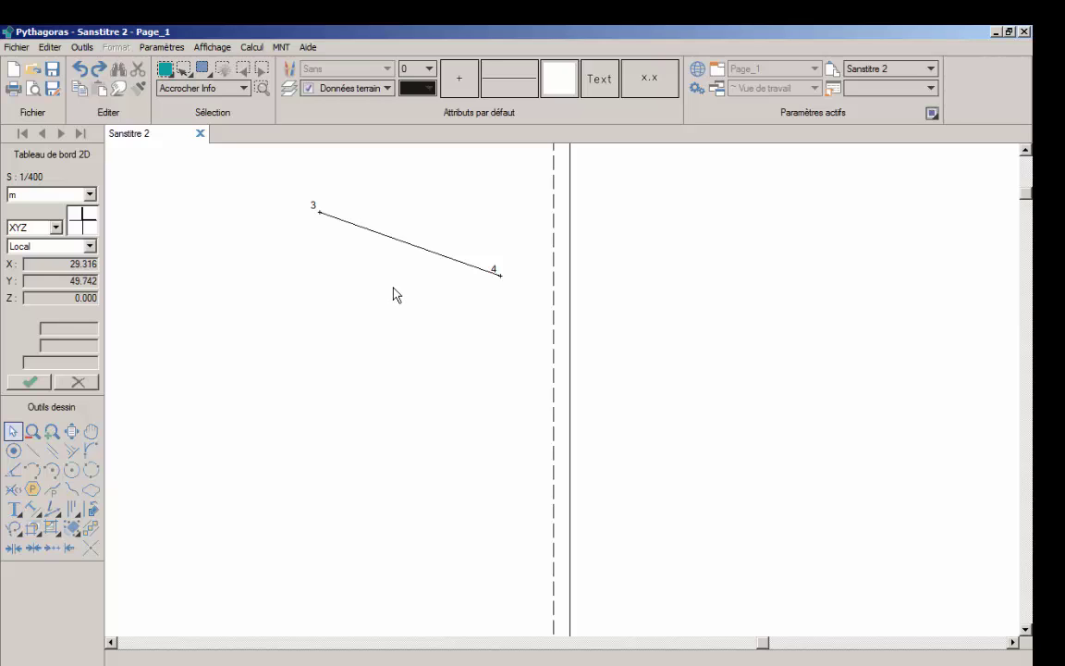
Step: Edit the attributes of the line between points 3 and 4, setting its style to Tiret and thickness to 0.25 mm
{"action": "double_click", "coordinate": [384, 241]}
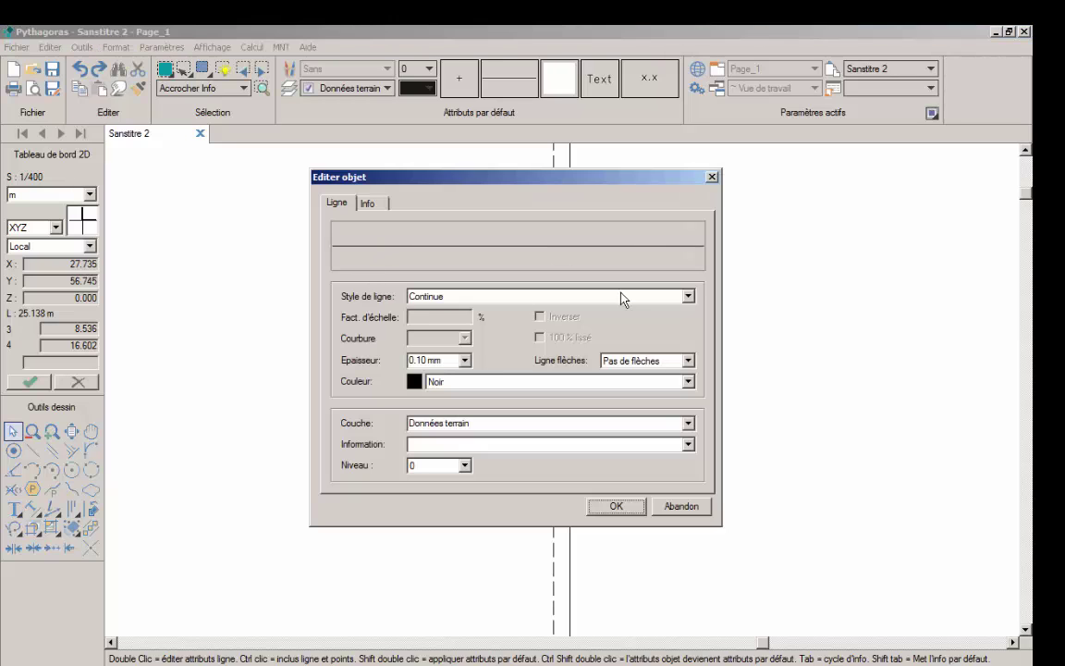
{"action": "left_click", "coordinate": [689, 296]}
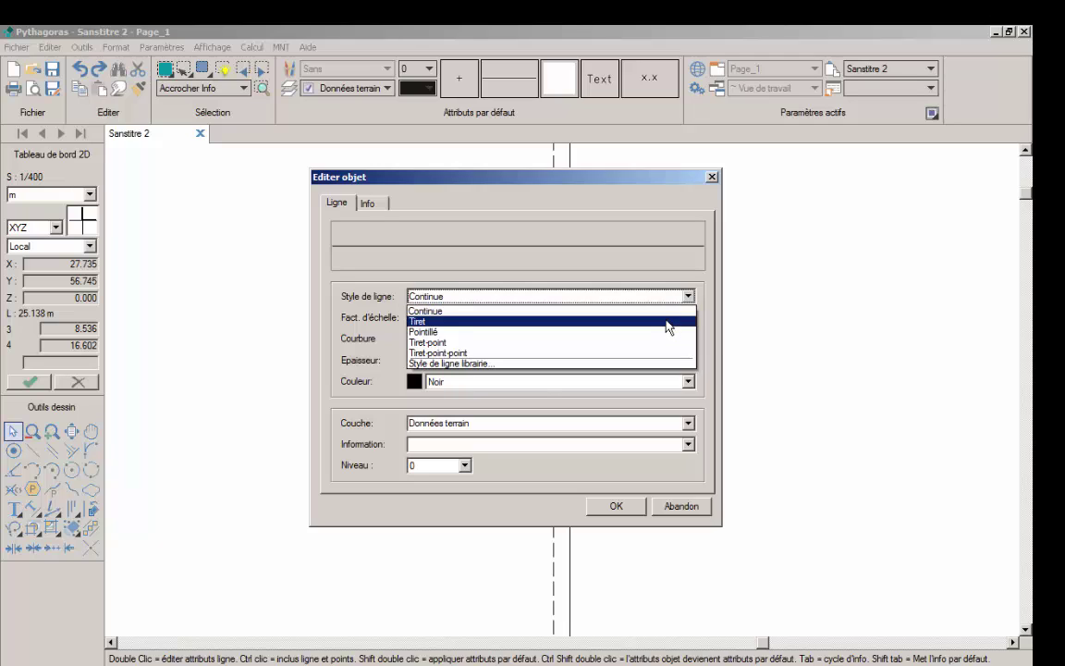
{"action": "left_click", "coordinate": [668, 323]}
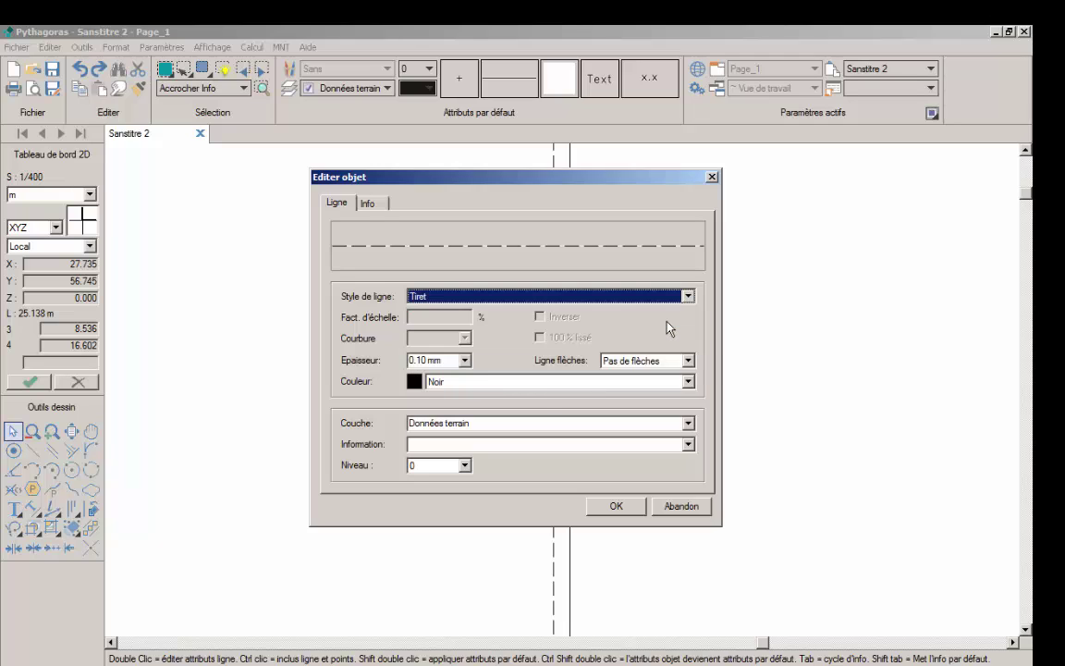
{"action": "left_click", "coordinate": [466, 361]}
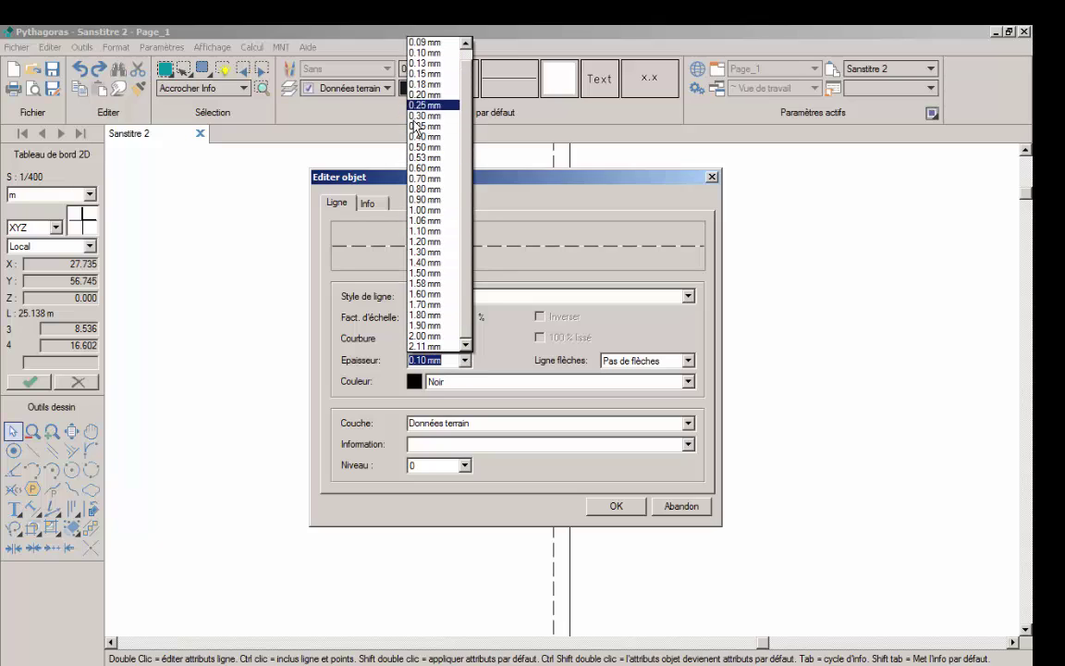
{"action": "left_click", "coordinate": [413, 105]}
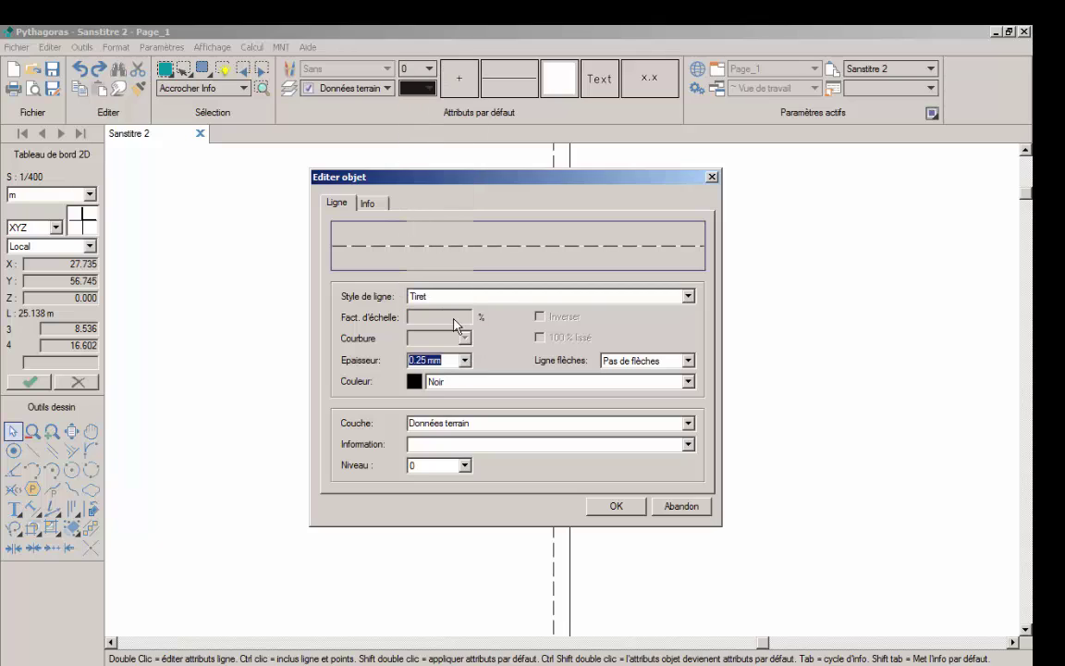
Step: Set the line's colour to Rouge and its layer to lignes, and apply the attributes
{"action": "left_click", "coordinate": [688, 383]}
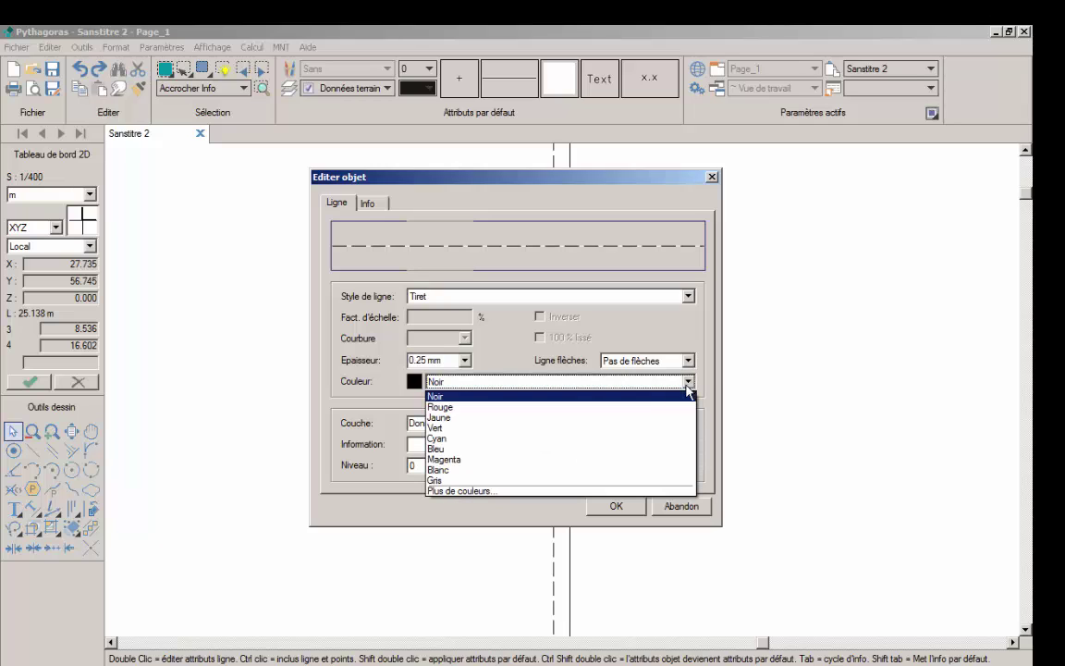
{"action": "left_click", "coordinate": [618, 407]}
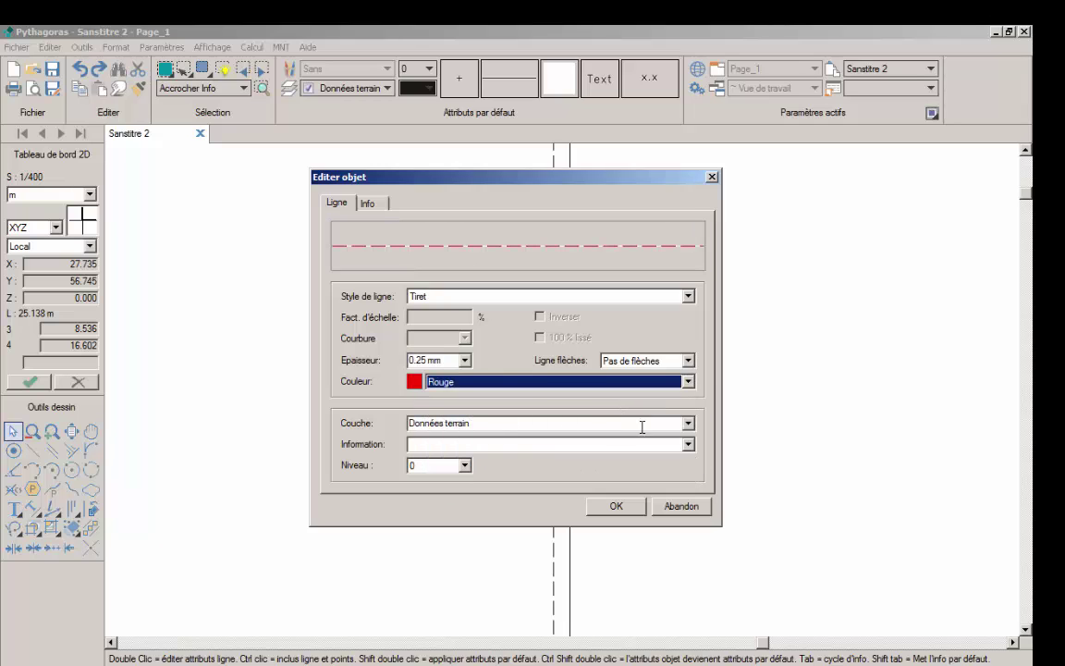
{"action": "left_click", "coordinate": [689, 423]}
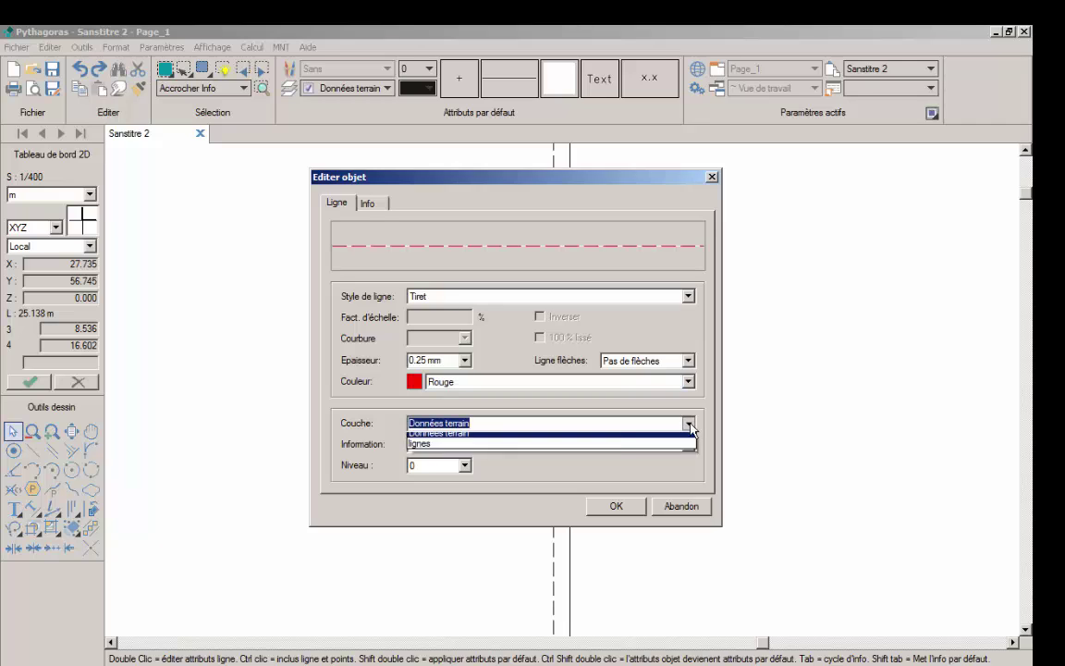
{"action": "left_click", "coordinate": [477, 451]}
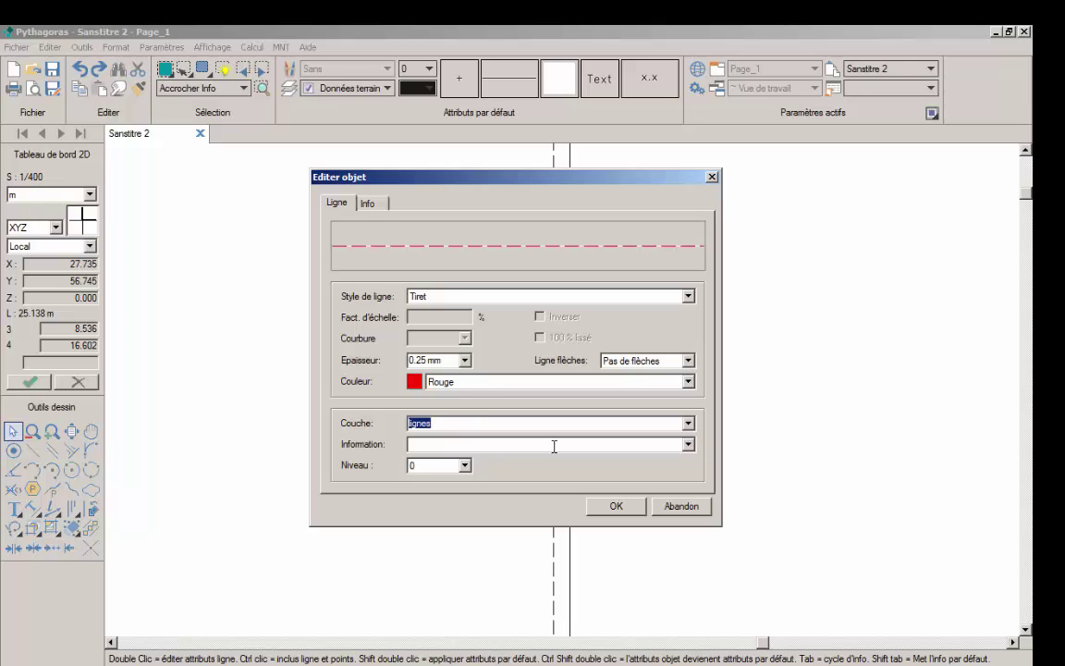
{"action": "left_click", "coordinate": [612, 508]}
{"action": "left_click", "coordinate": [387, 380]}
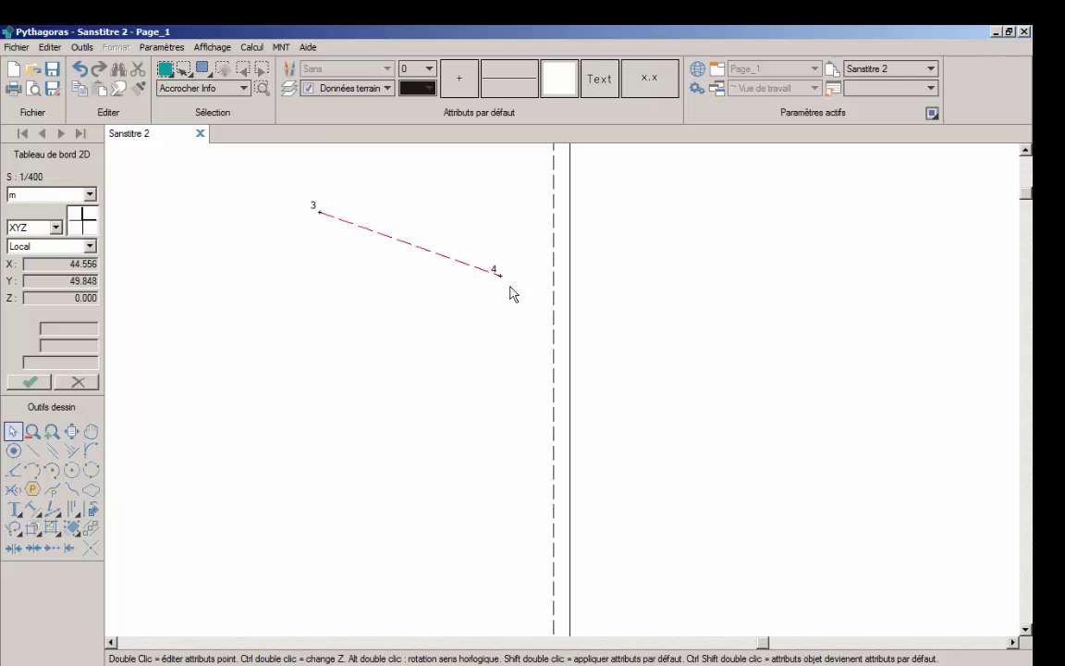
Step: Set the style of the line's two end points, 3 and 4, to Invisible
{"action": "left_click", "coordinate": [320, 214]}
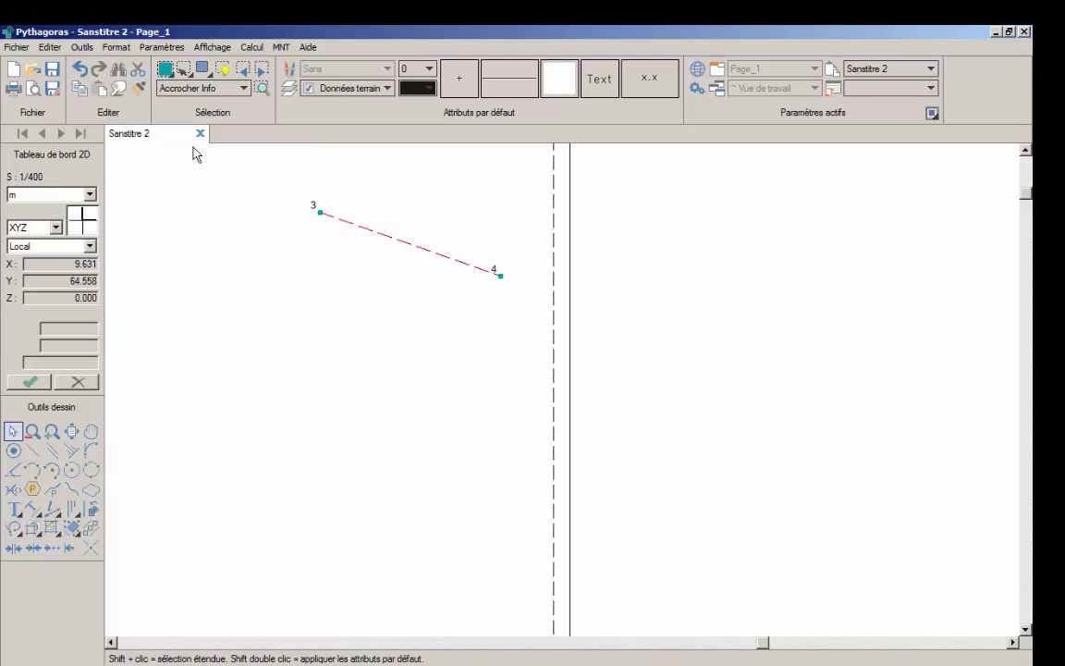
{"action": "left_click", "coordinate": [82, 47]}
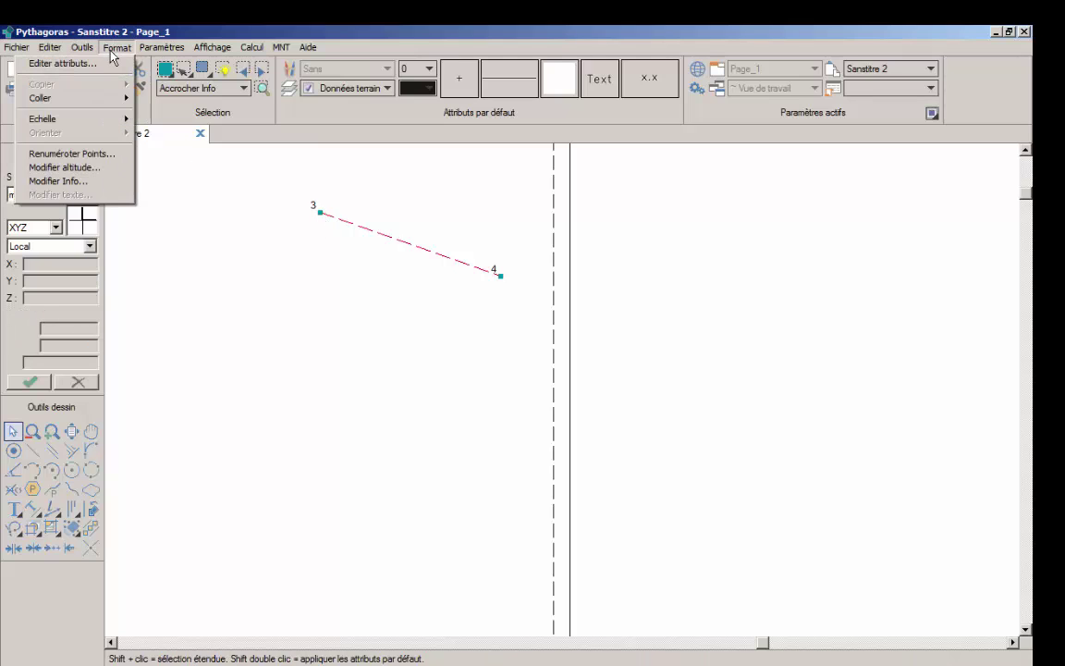
{"action": "left_click", "coordinate": [103, 63]}
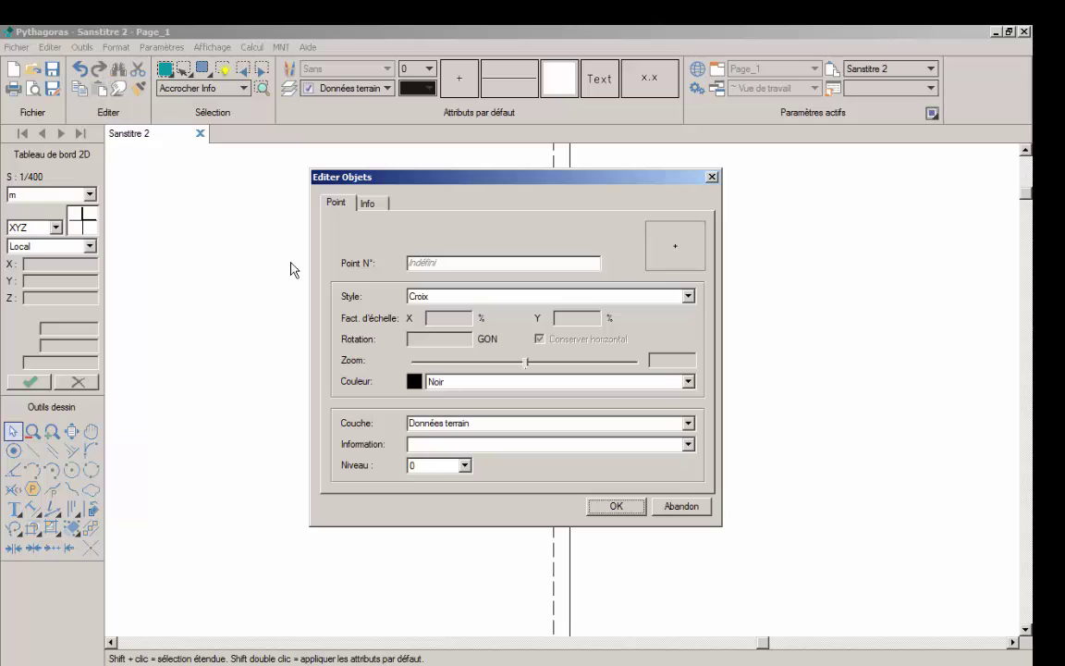
{"action": "left_click", "coordinate": [688, 297]}
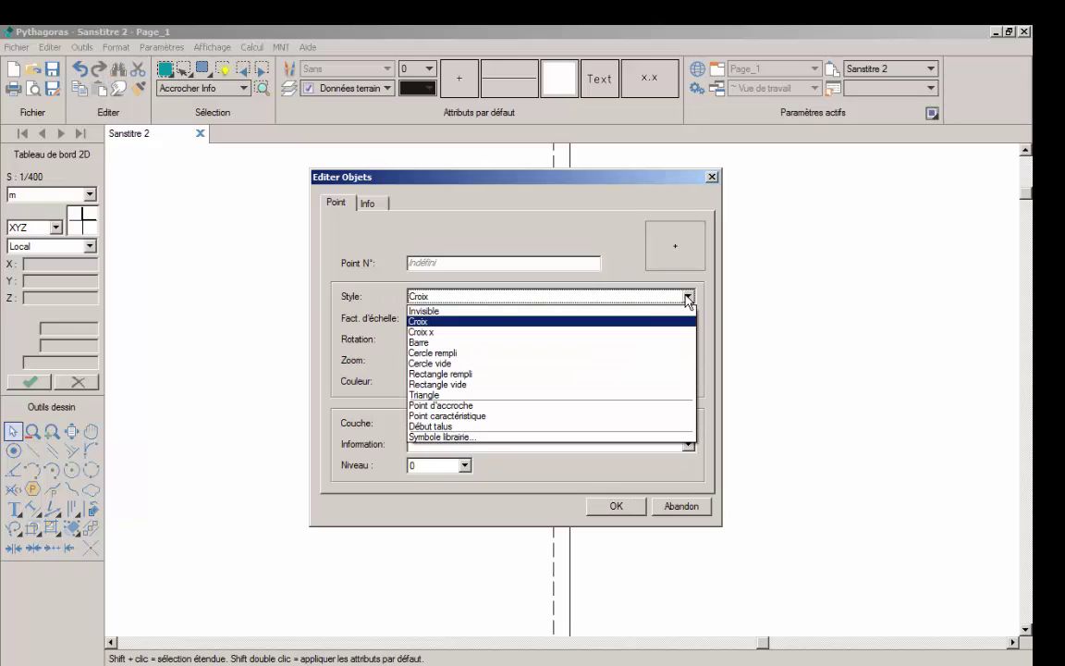
{"action": "left_click", "coordinate": [551, 312]}
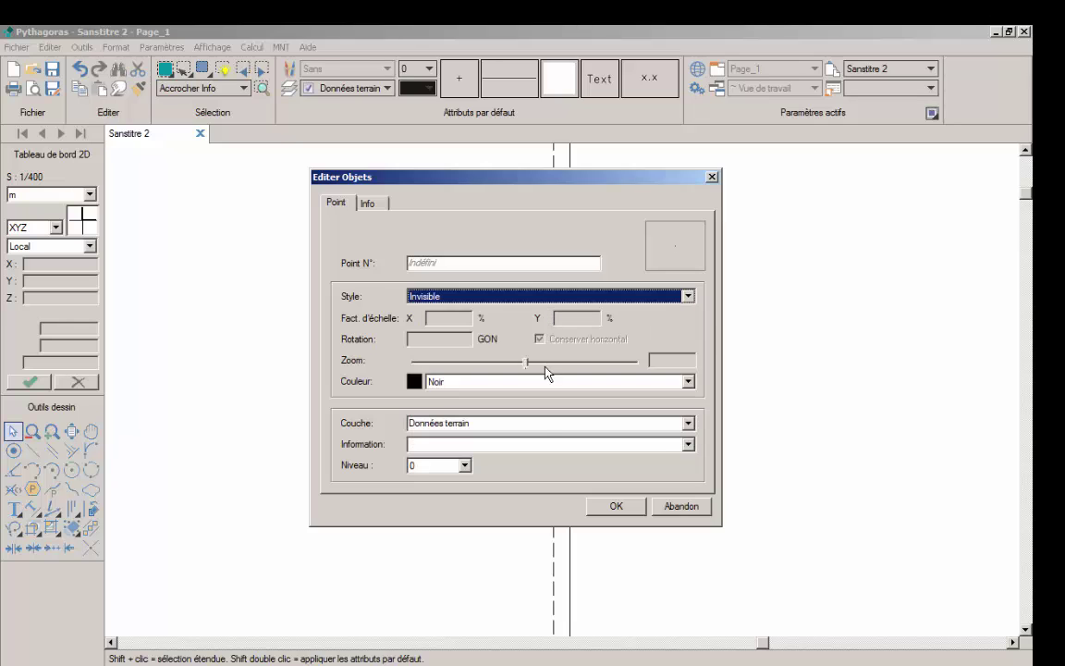
{"action": "left_click", "coordinate": [616, 506]}
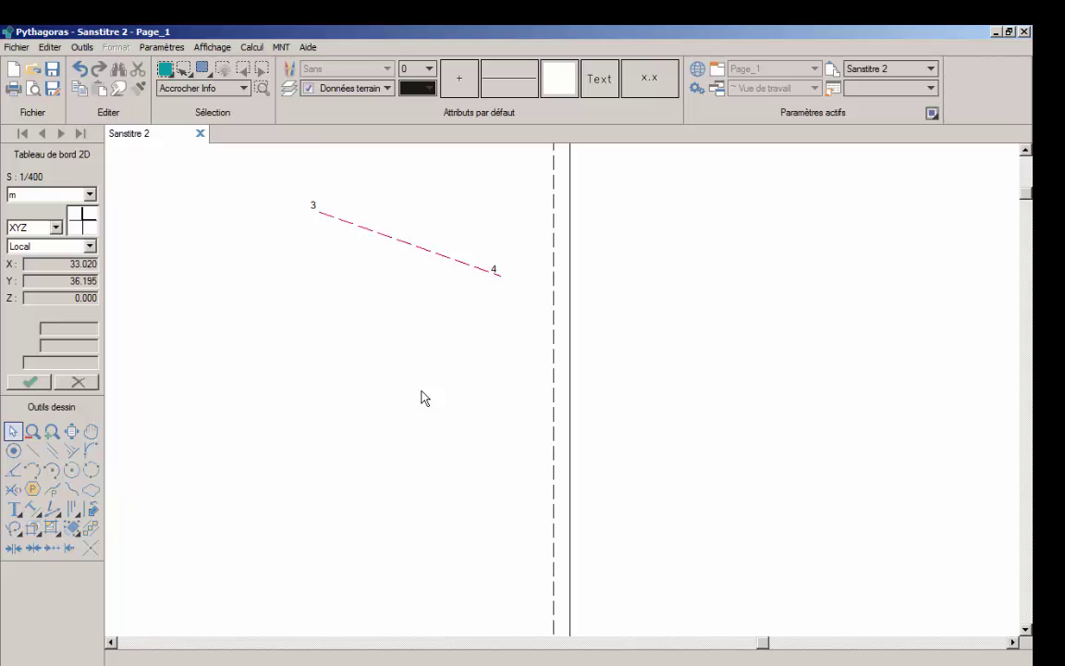
Step: Examine the red dashed line's two invisible end points by selecting each of them, and clear the selection
{"action": "scroll", "coordinate": [407, 269], "scroll_direction": "up", "scroll_amount": 5}
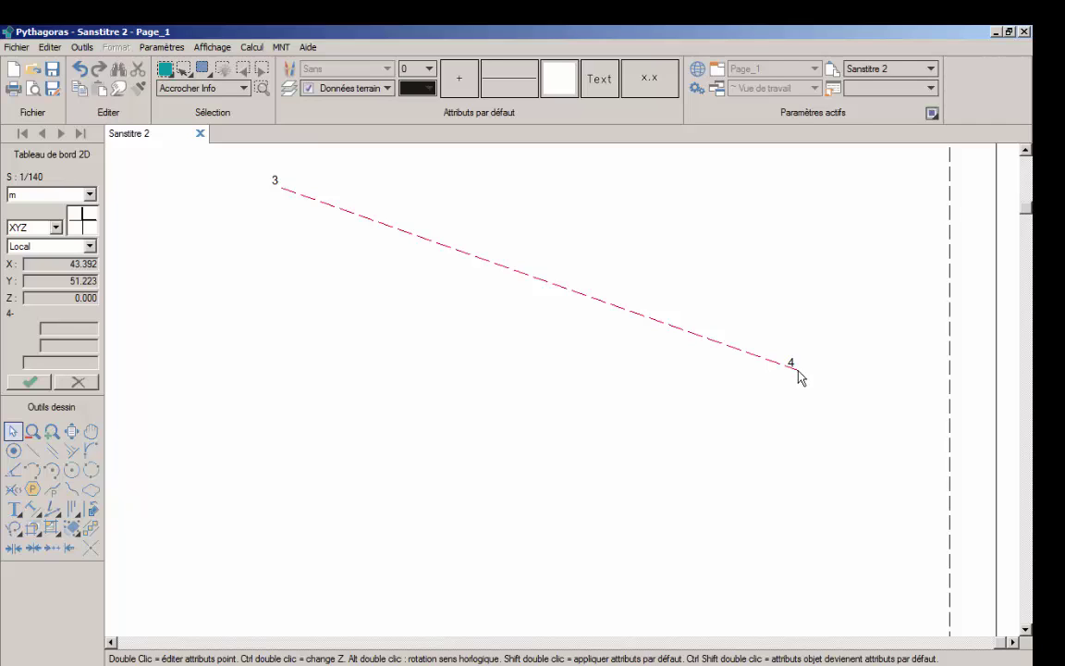
{"action": "left_click", "coordinate": [798, 369]}
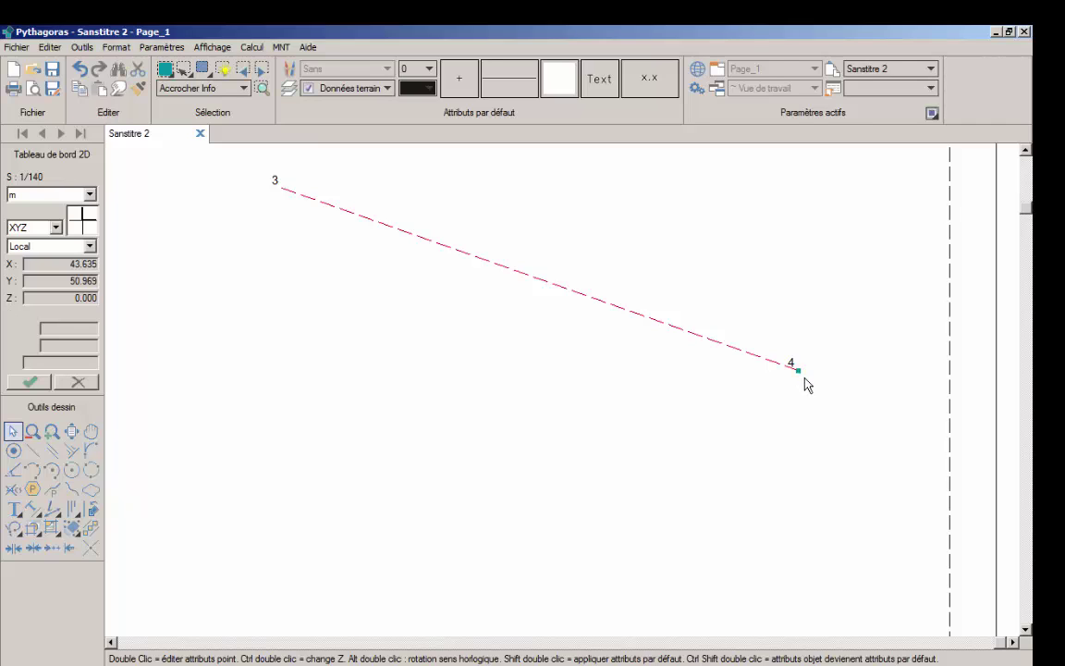
{"action": "left_click", "coordinate": [281, 191]}
{"action": "left_click", "coordinate": [799, 371]}
{"action": "left_click", "coordinate": [592, 344]}
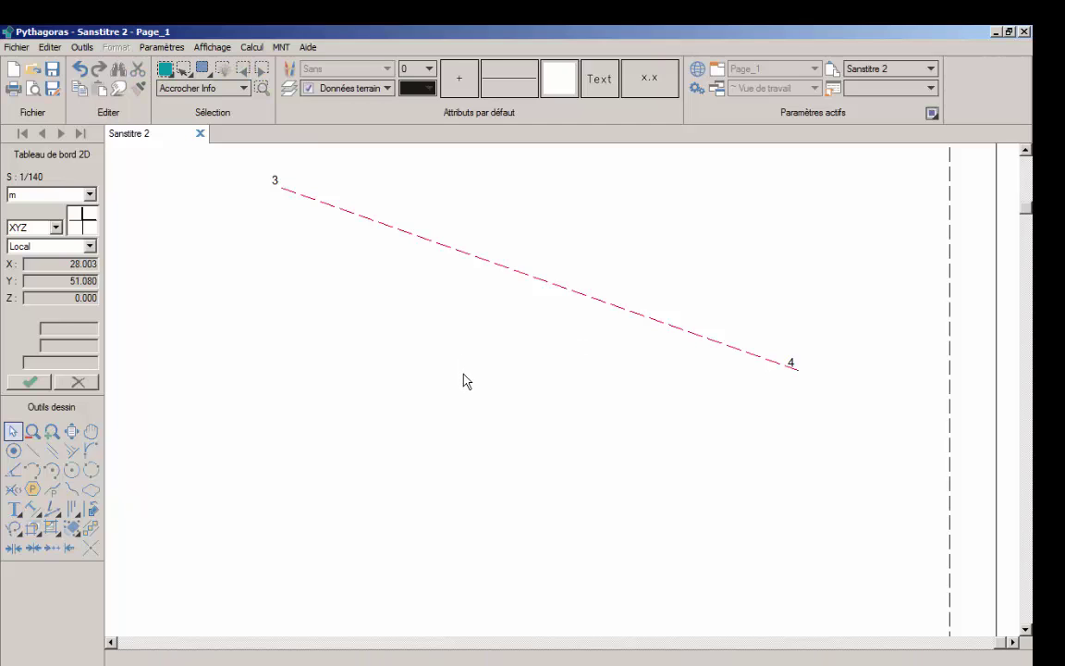
{"action": "scroll", "coordinate": [464, 375], "scroll_direction": "down", "scroll_amount": 2}
{"action": "scroll", "coordinate": [465, 381], "scroll_direction": "down", "scroll_amount": 1}
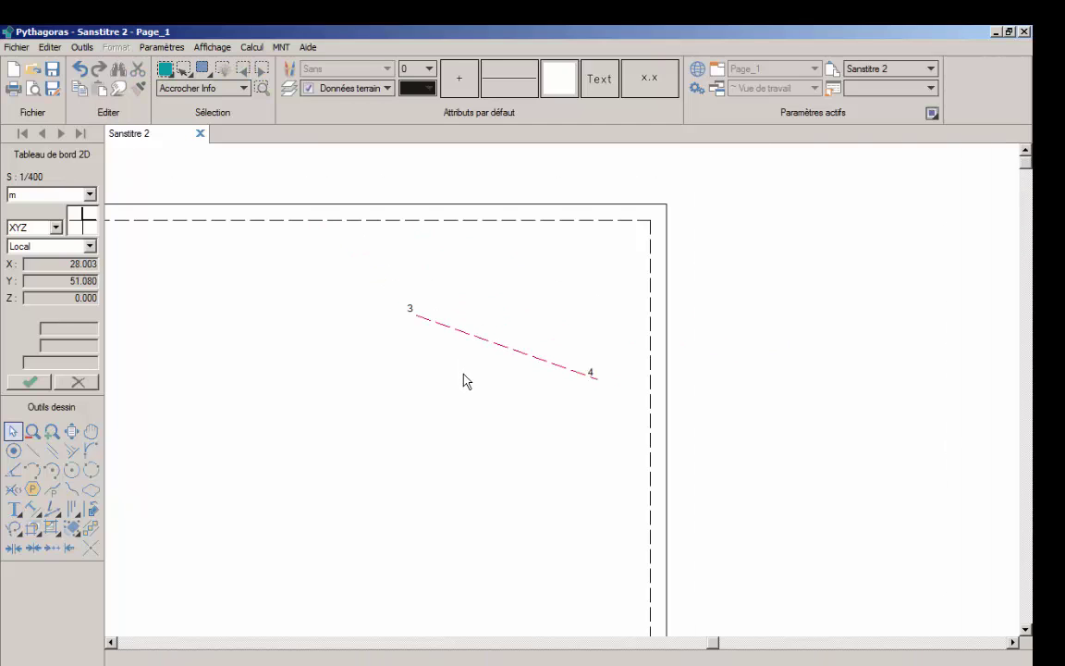
{"action": "scroll", "coordinate": [507, 384], "scroll_direction": "up", "scroll_amount": 2}
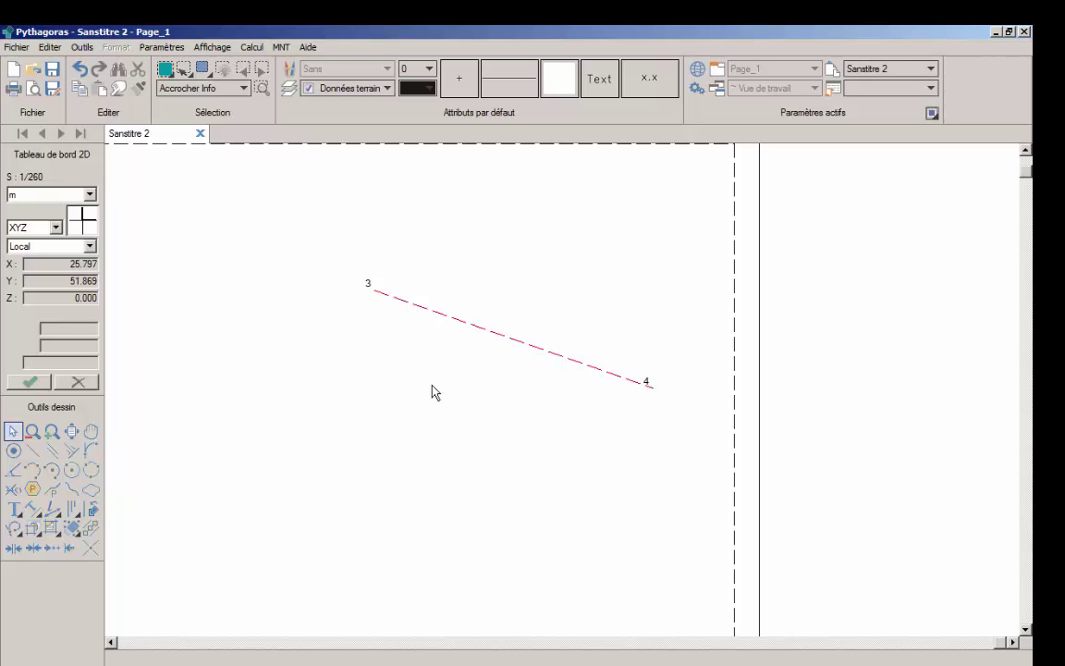
Step: Set the default line attributes to style Pointillé and thickness 0.35 mm
{"action": "left_click", "coordinate": [509, 92]}
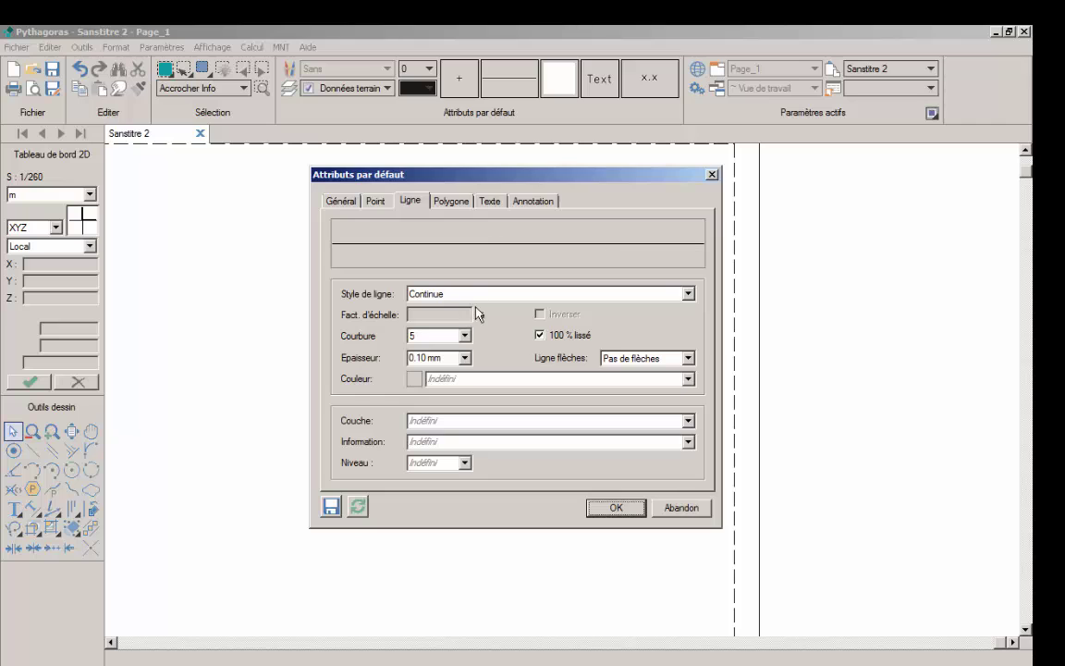
{"action": "left_click", "coordinate": [638, 294]}
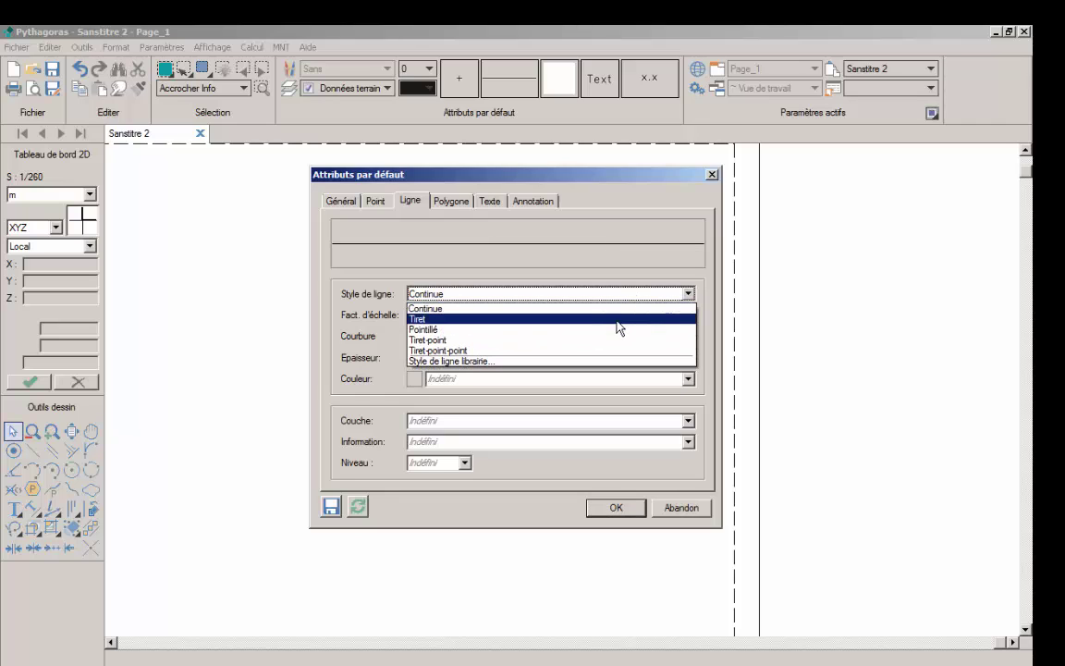
{"action": "left_click", "coordinate": [613, 330]}
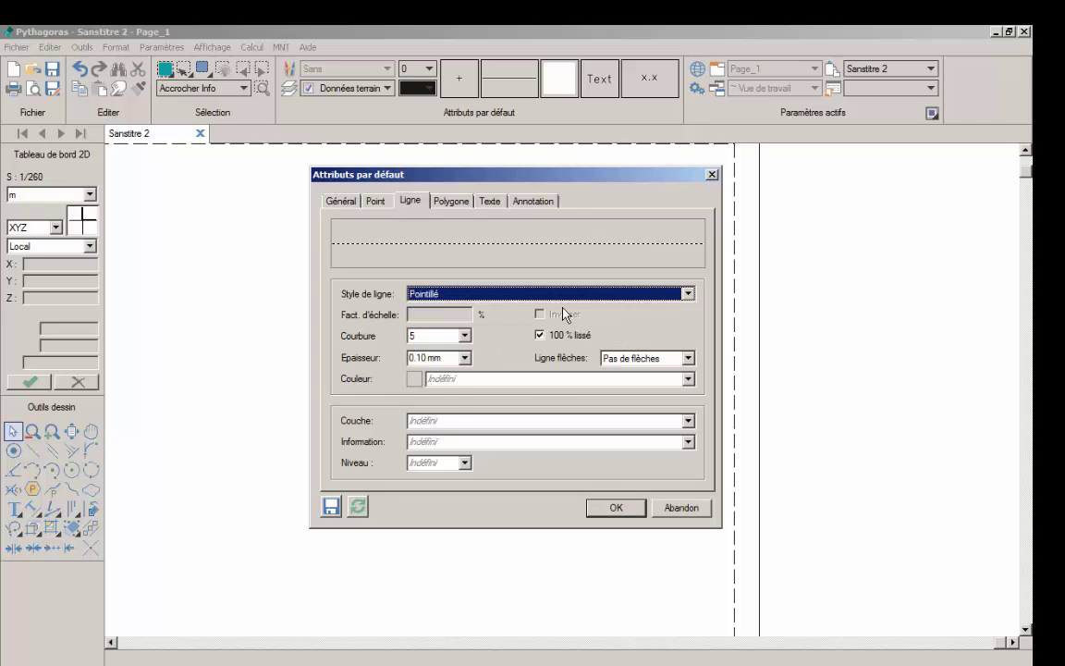
{"action": "left_click", "coordinate": [465, 357]}
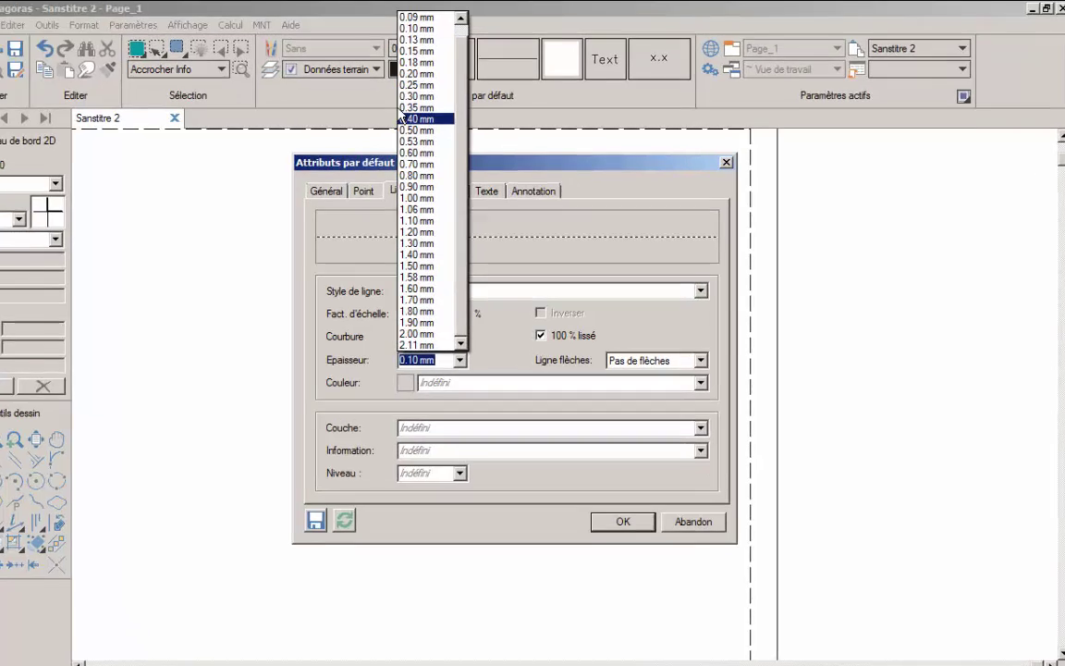
{"action": "left_click", "coordinate": [407, 107]}
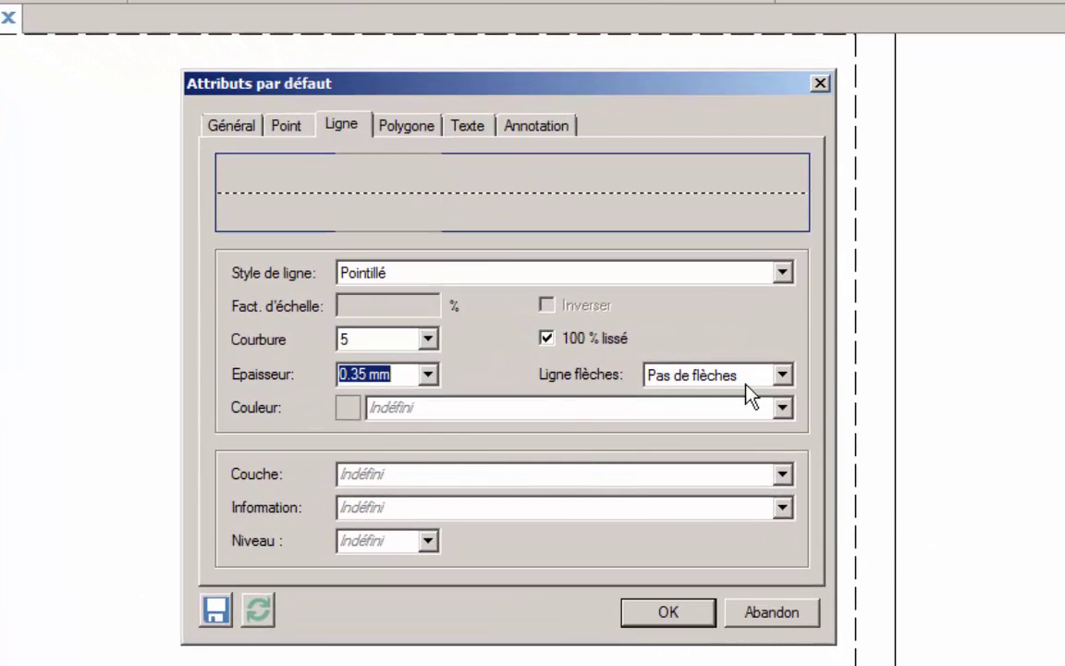
Step: Set the default line colour to Vert and the layer to espaces verts, and apply the default attributes
{"action": "left_click", "coordinate": [782, 409]}
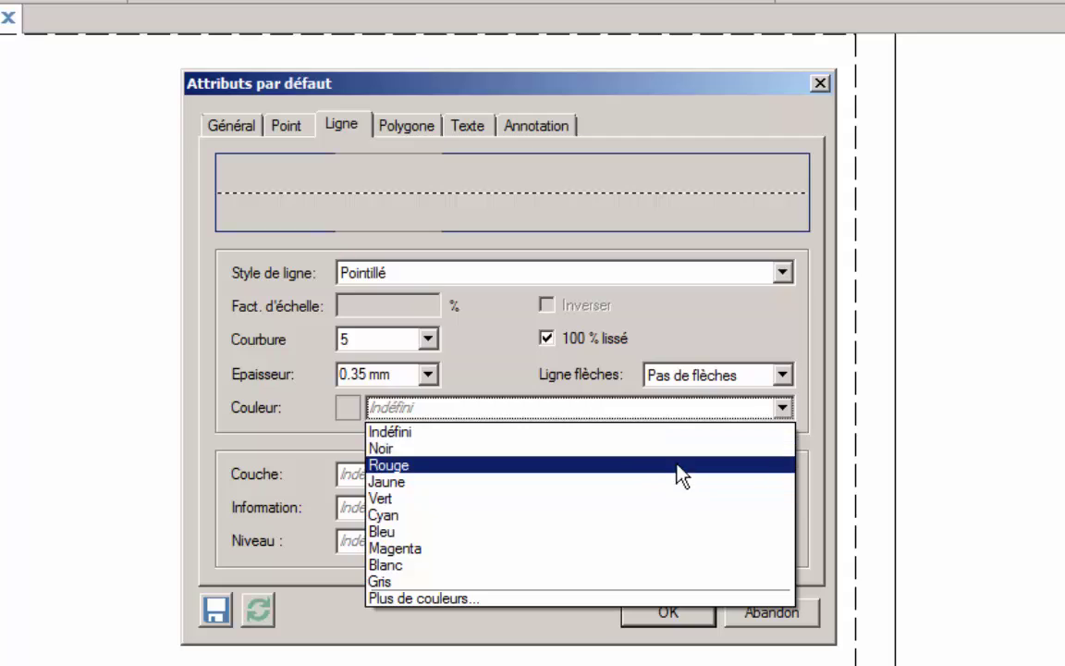
{"action": "left_click", "coordinate": [601, 499]}
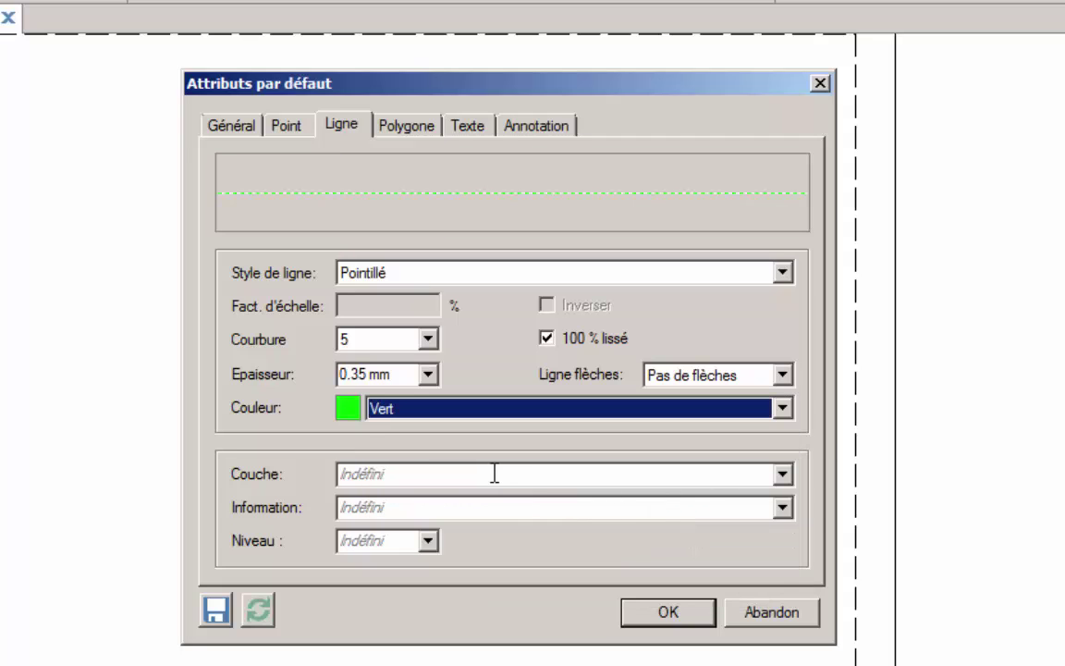
{"action": "left_click", "coordinate": [394, 476]}
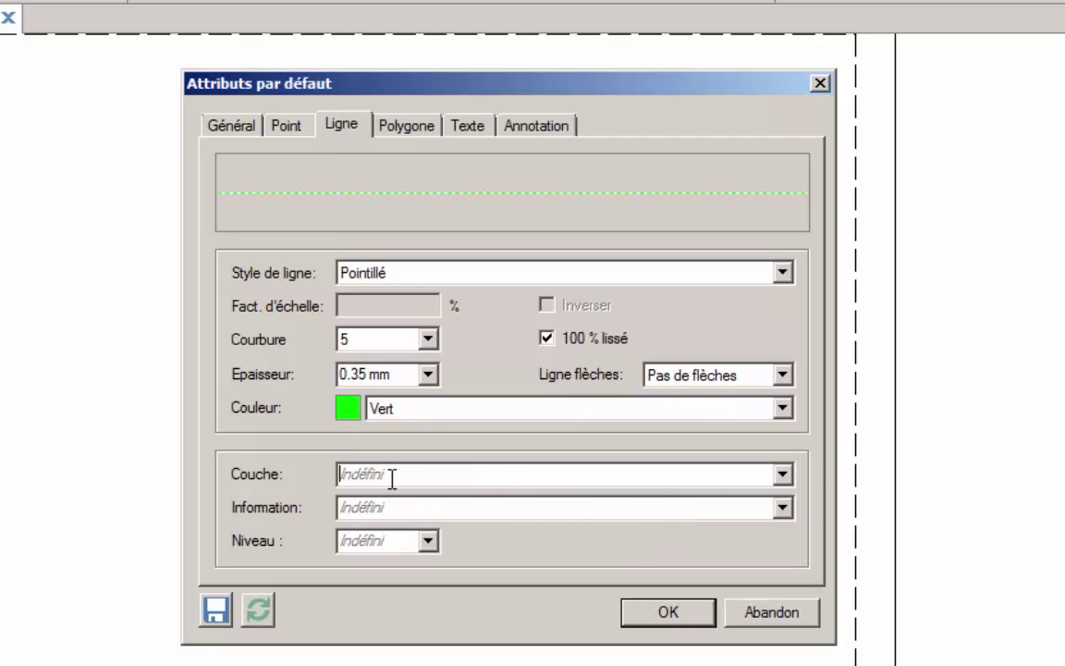
{"action": "type", "text": "espaces verts"}
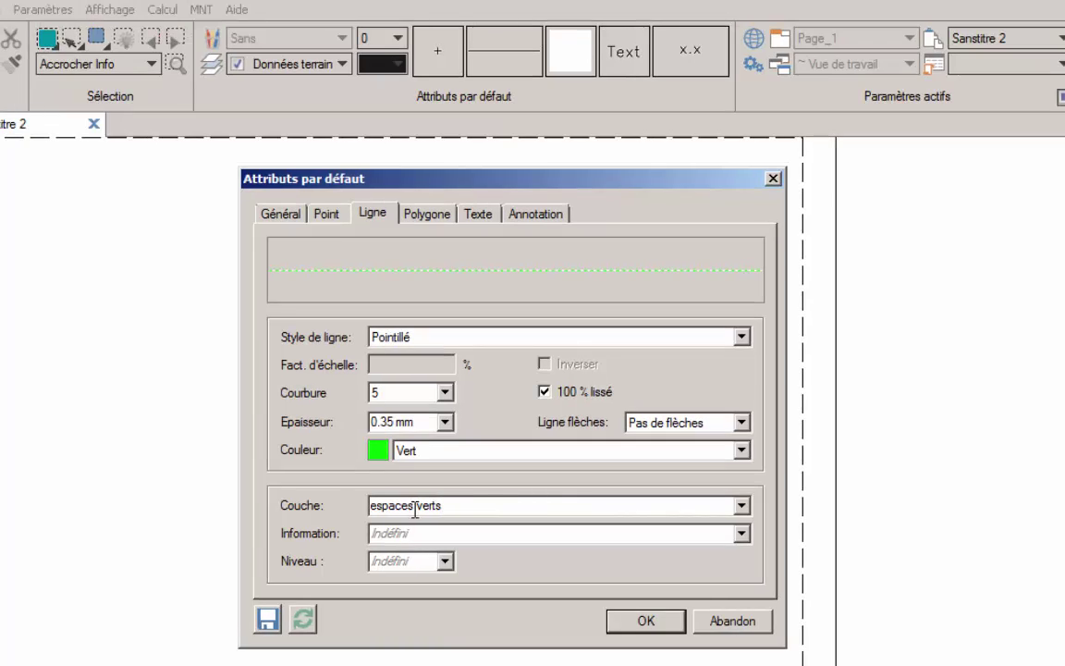
{"action": "left_click", "coordinate": [643, 624]}
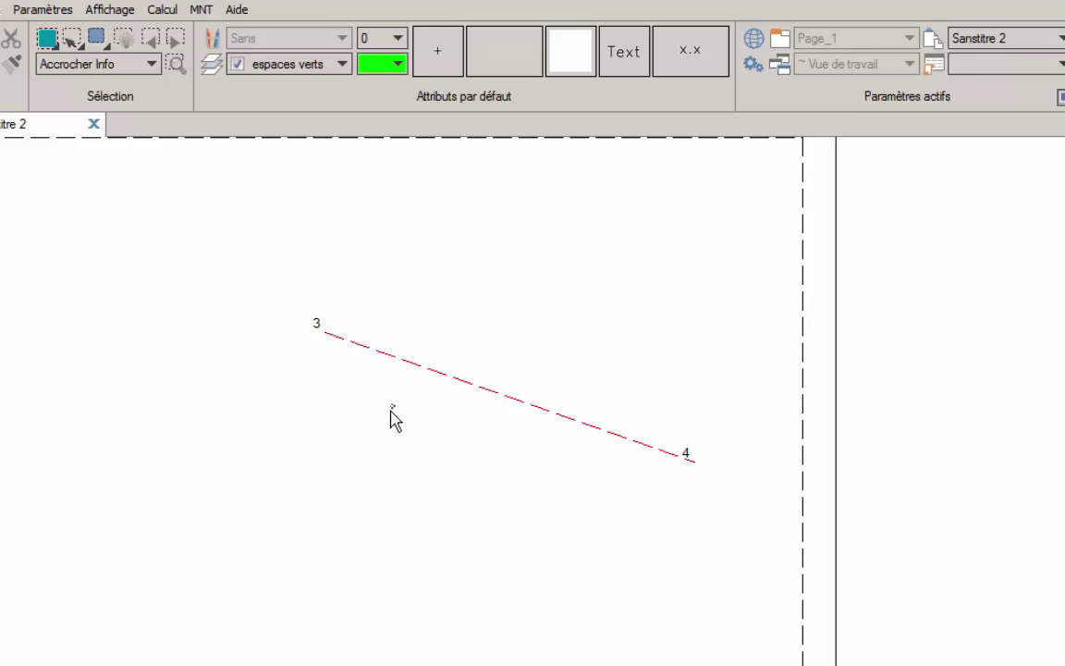
Step: Draw four separate two-point lines with the default attributes, three below the red dashed line and one above its right half
{"action": "left_click", "coordinate": [313, 499]}
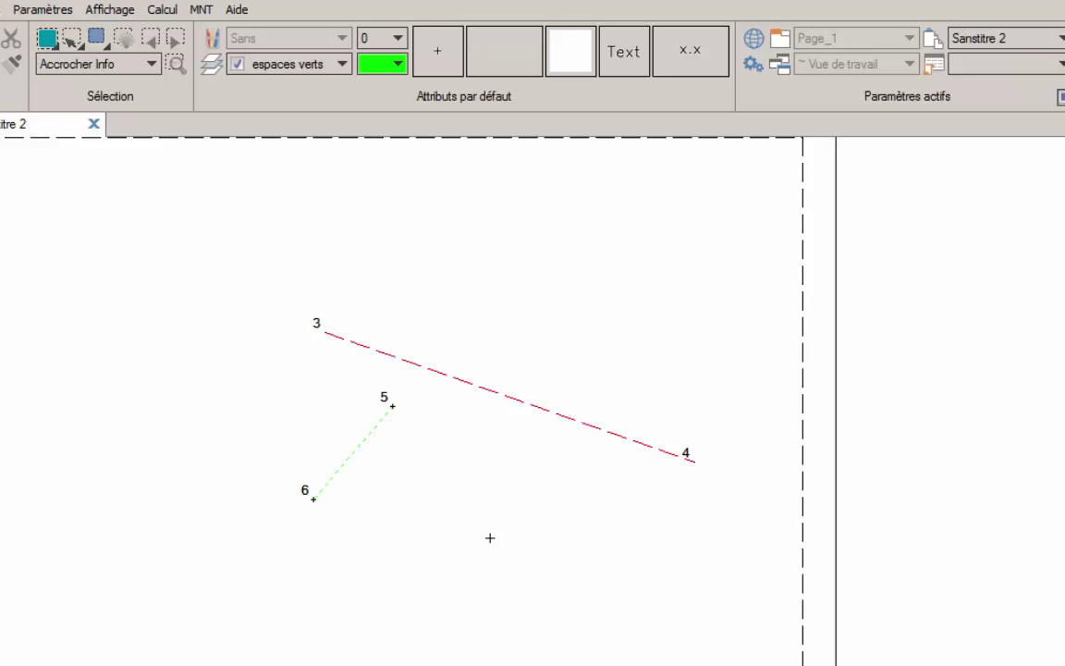
{"action": "left_click", "coordinate": [505, 453]}
{"action": "left_click", "coordinate": [457, 599]}
{"action": "left_click", "coordinate": [619, 479]}
{"action": "left_click", "coordinate": [672, 607]}
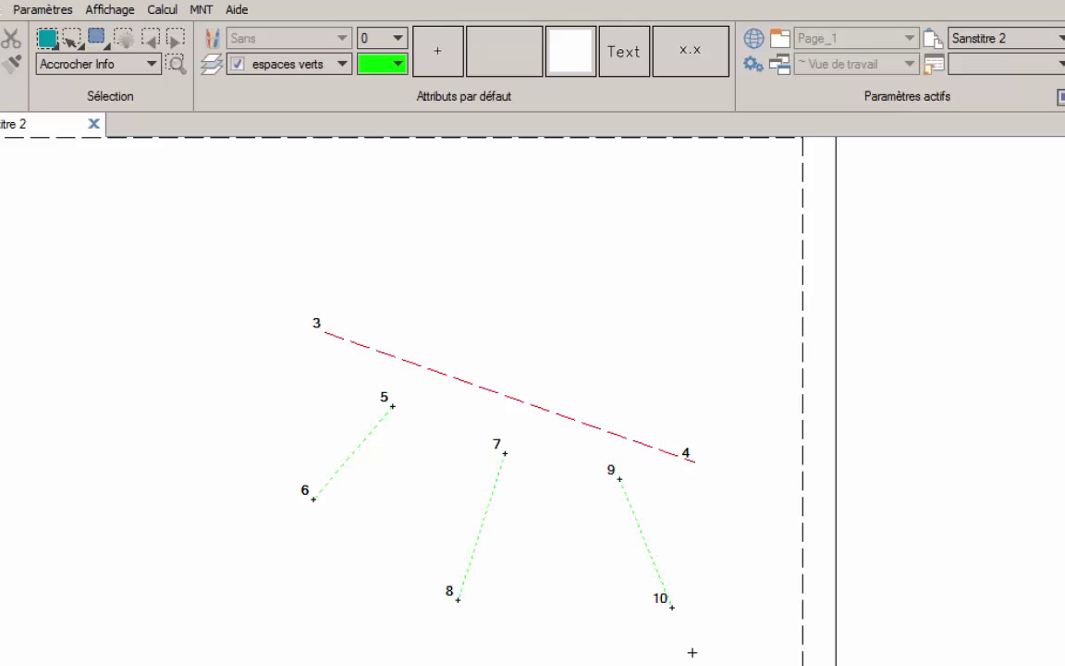
{"action": "left_click", "coordinate": [647, 341]}
{"action": "left_click", "coordinate": [718, 261]}
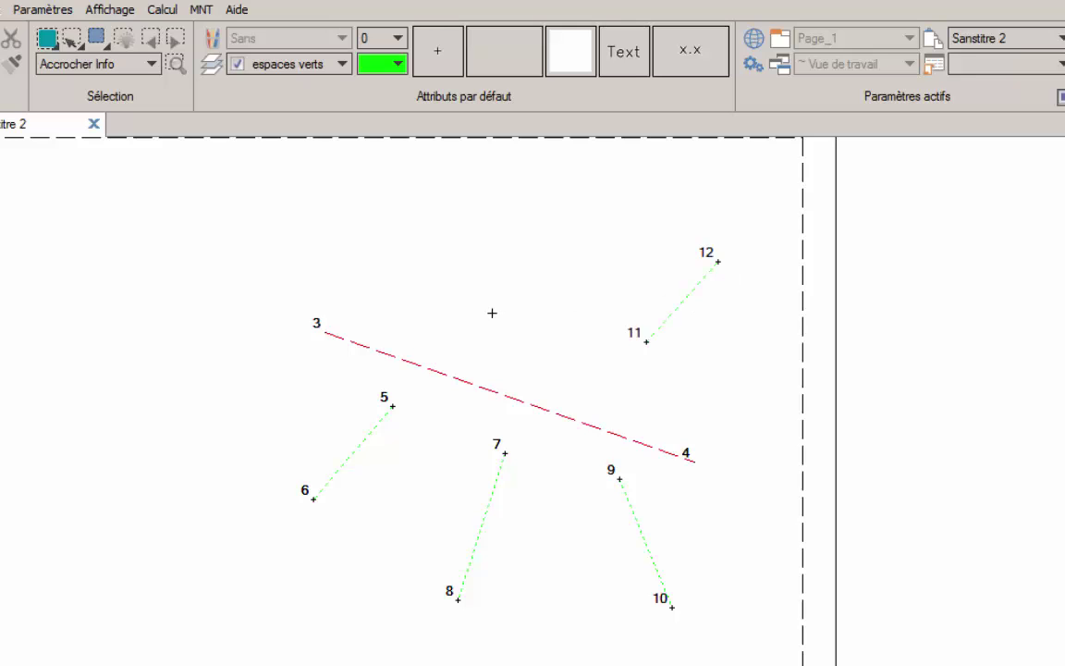